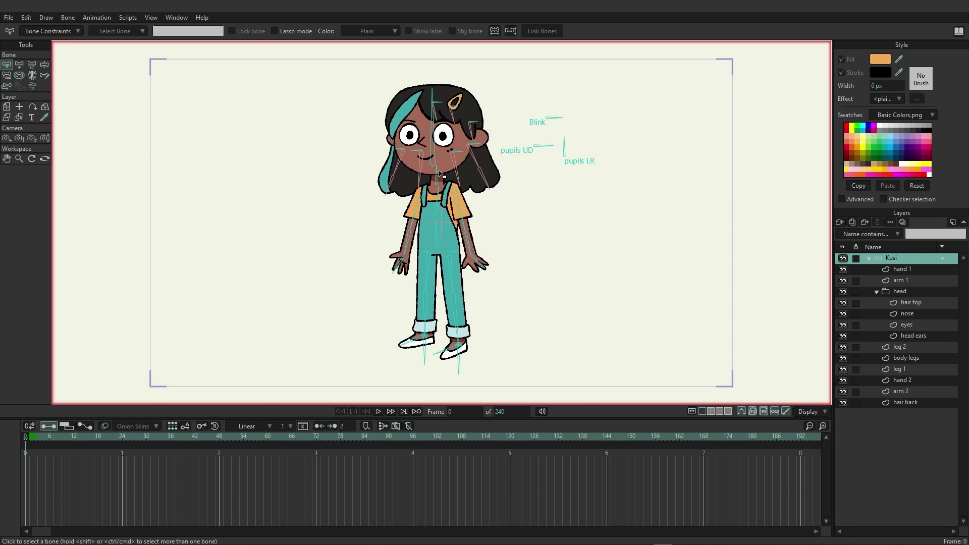
Pick the Brush001 stamp for strokes, with random stamp order and 1 fr line boil on.
click(928, 84)
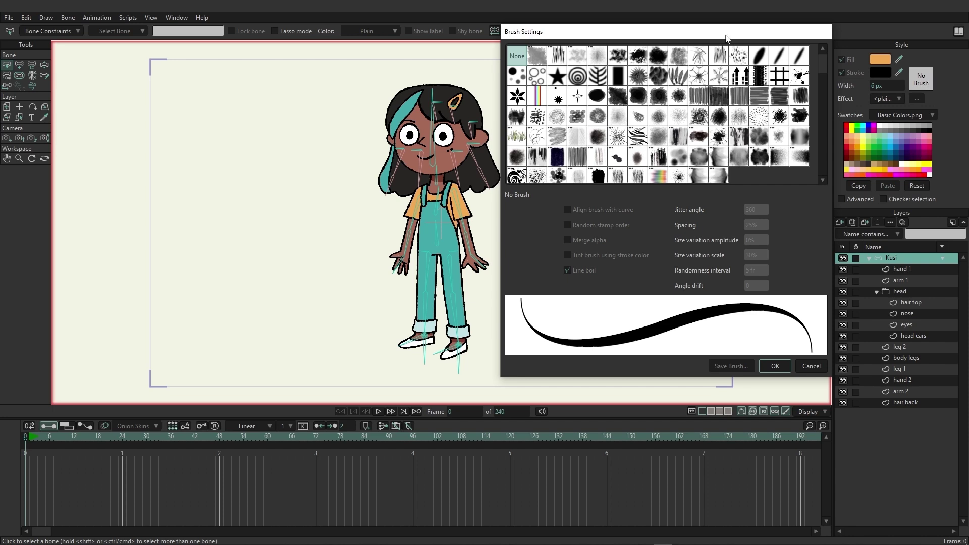
drag(698, 34, 604, 42)
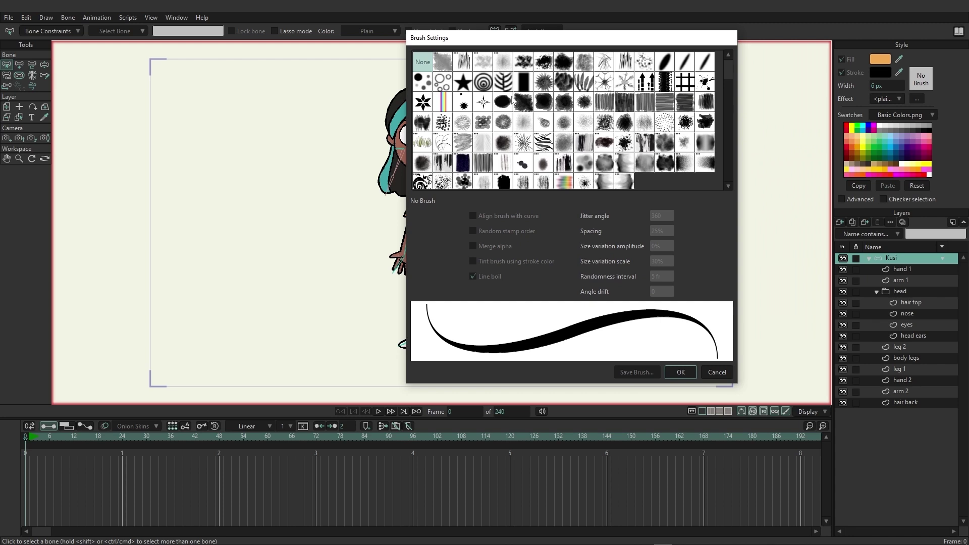
click(443, 61)
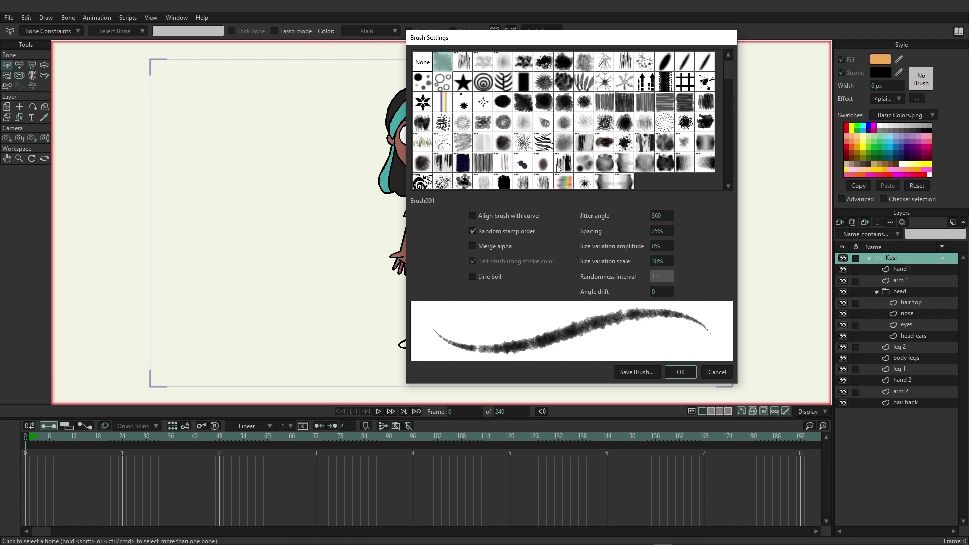
click(502, 219)
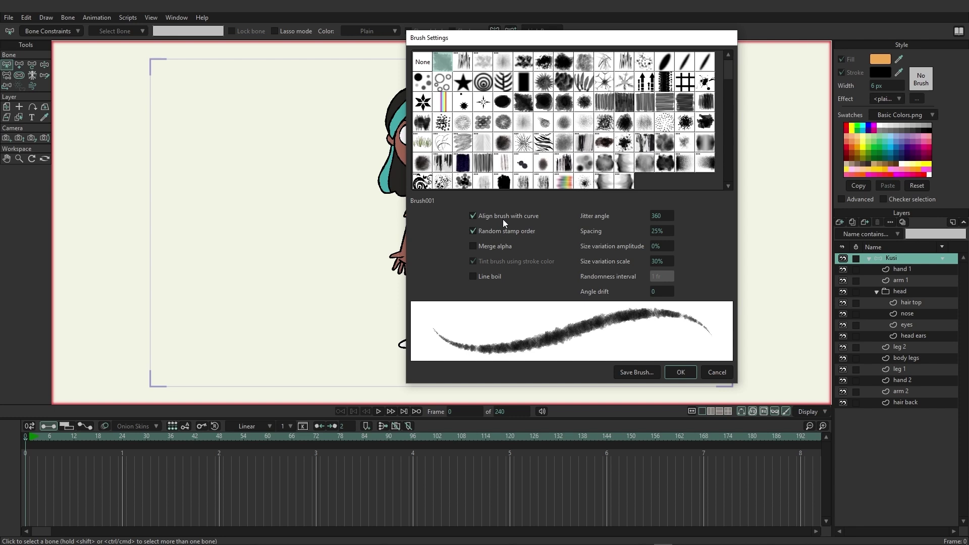
click(503, 219)
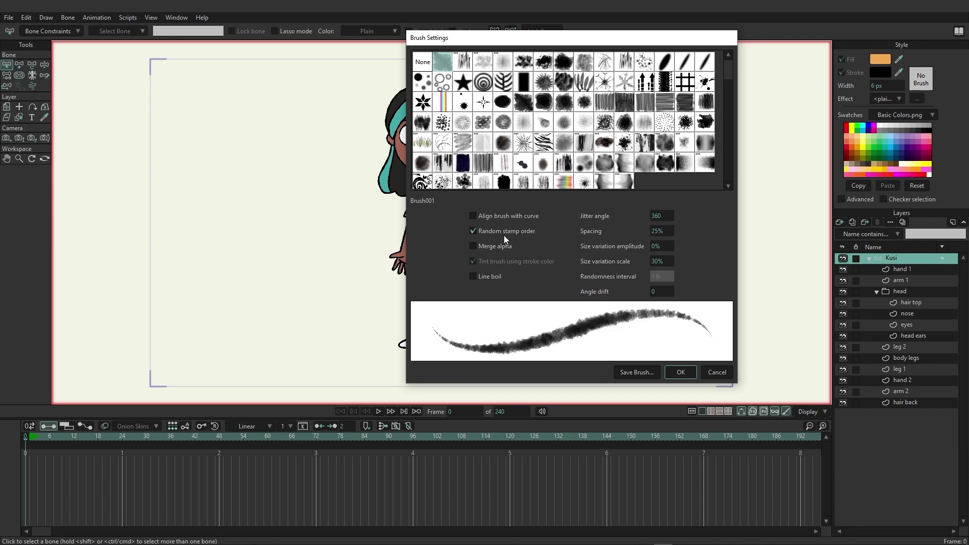
click(503, 235)
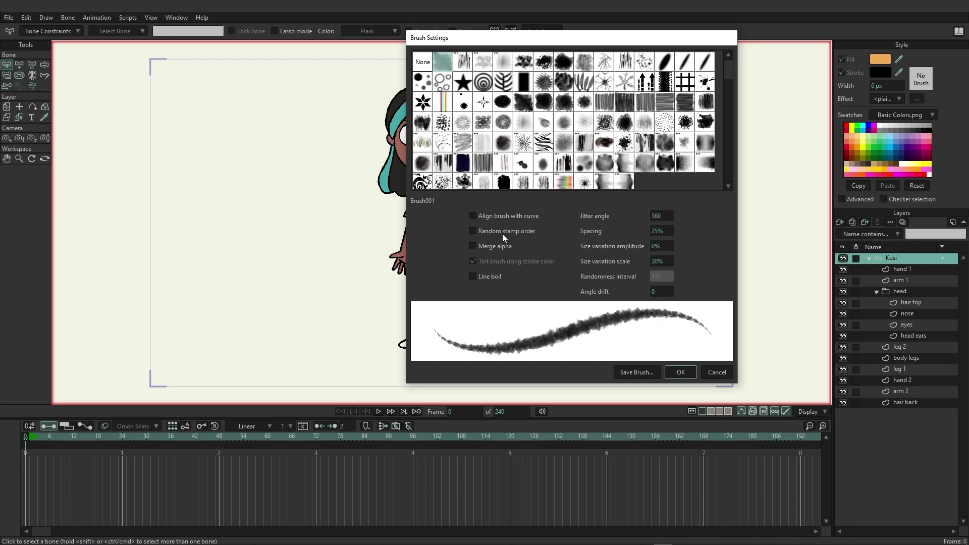
click(503, 235)
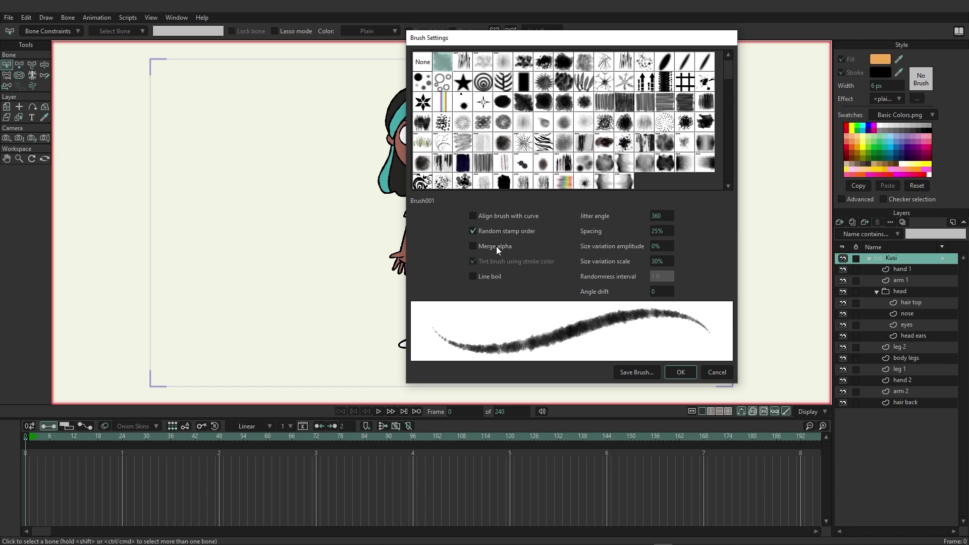
click(483, 278)
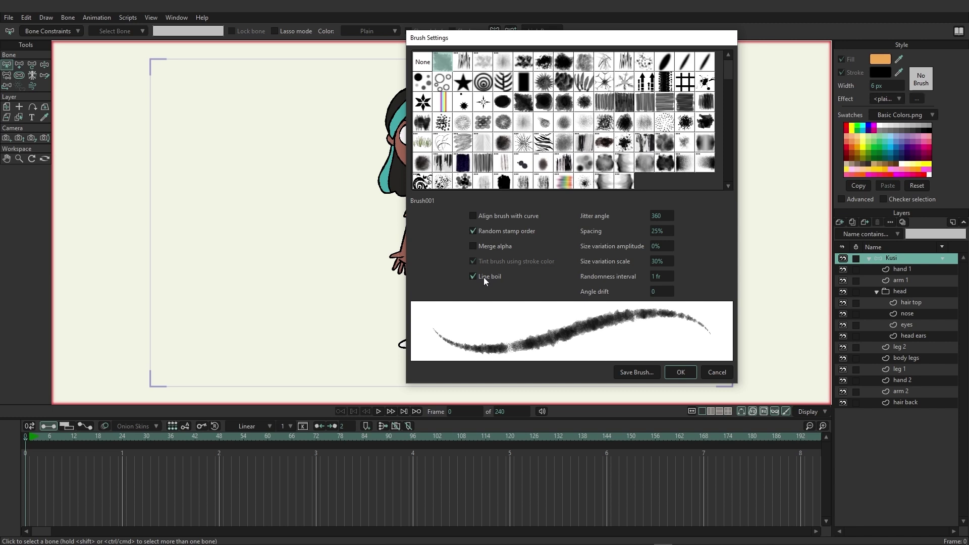
Tune Brush001: jitter angle 410, spacing 10%, size variation amplitude 36% and scale 37%.
click(483, 277)
click(483, 277)
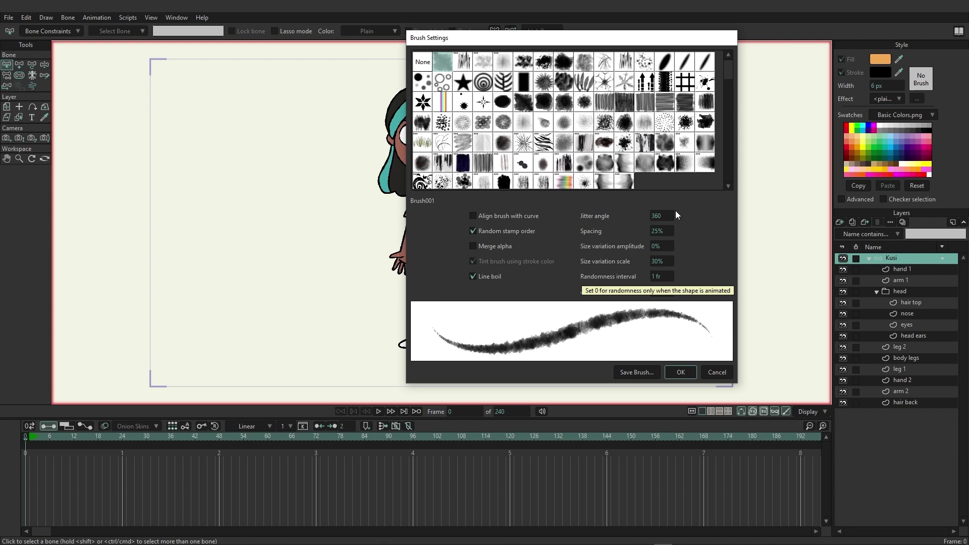
mouse_move(673, 216)
mouse_down()
mouse_move(703, 214)
mouse_move(687, 230)
mouse_move(783, 218)
mouse_move(730, 230)
mouse_up()
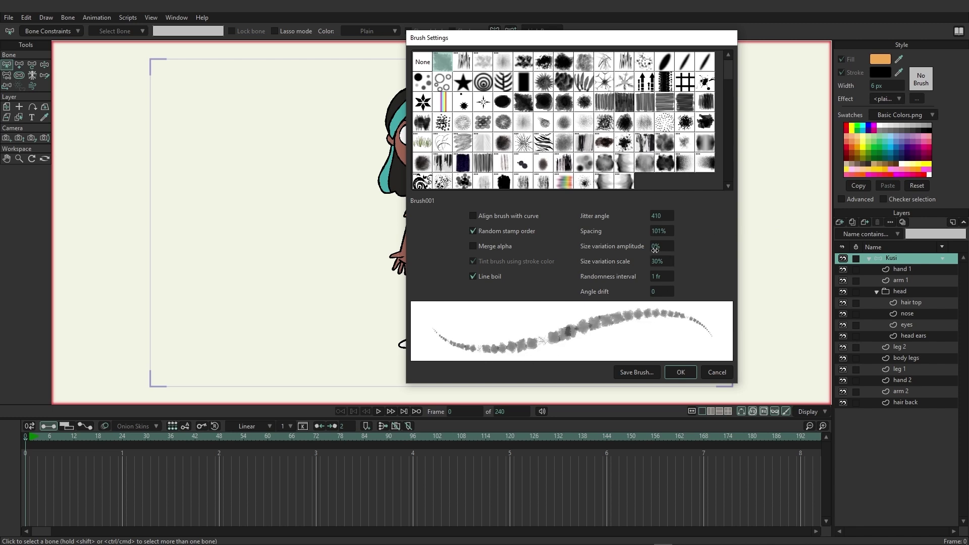
drag(654, 249, 743, 243)
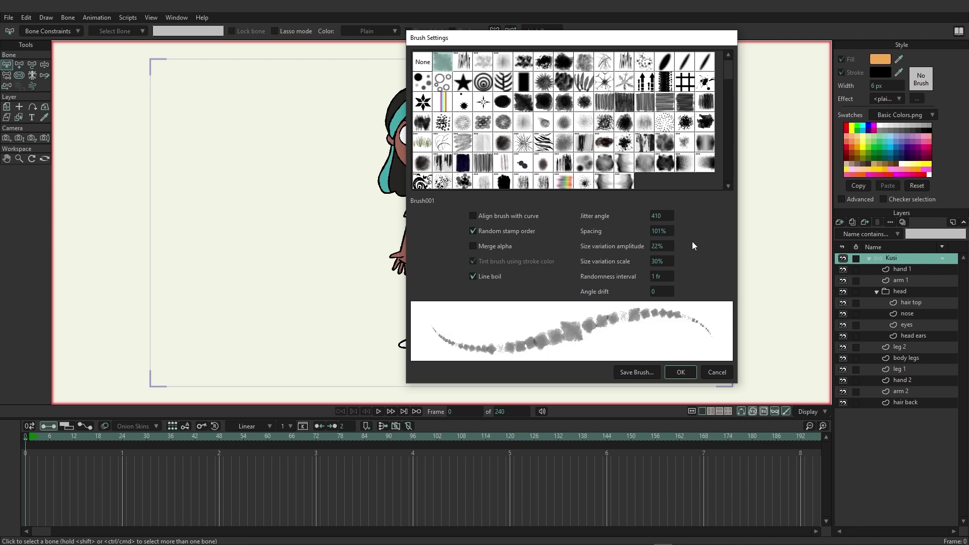
drag(662, 231, 403, 242)
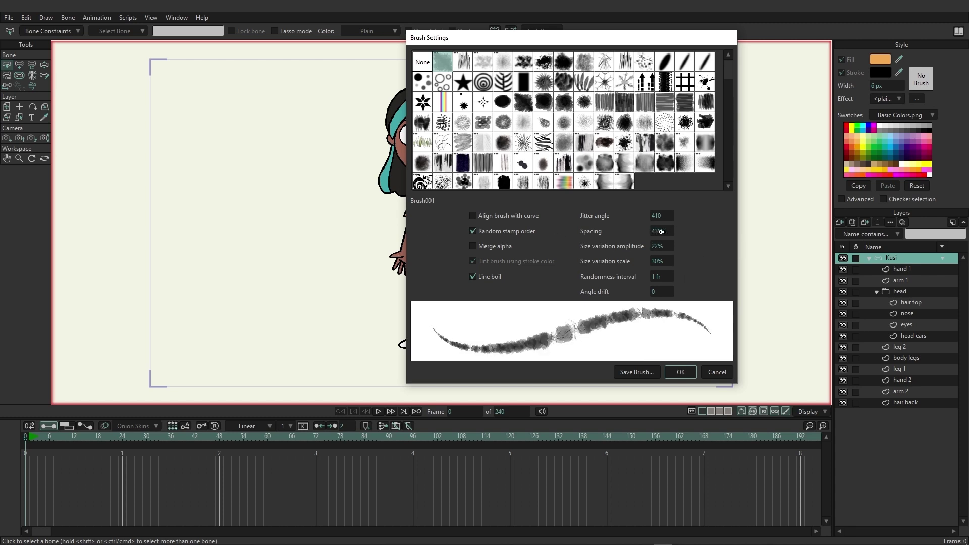
drag(662, 231, 515, 234)
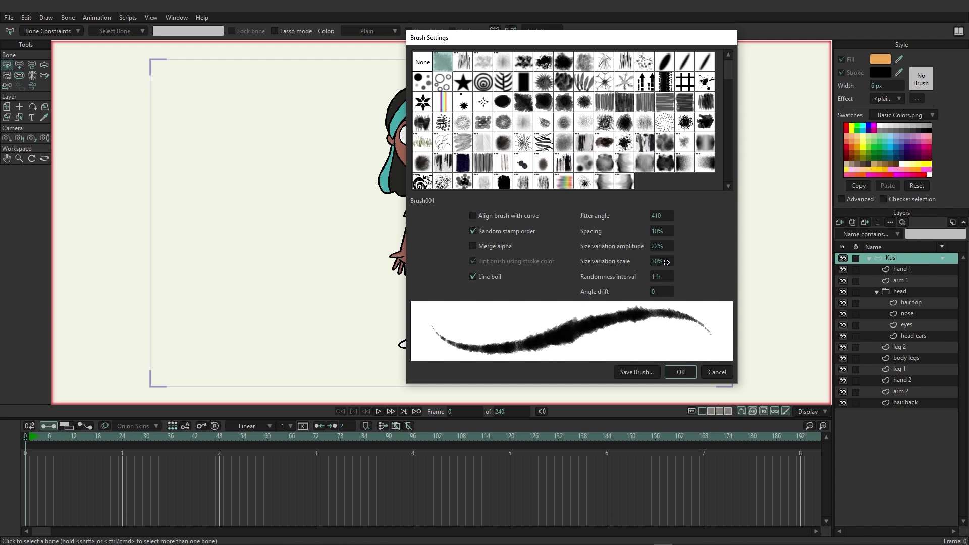
mouse_move(663, 247)
mouse_down()
mouse_move(727, 241)
mouse_move(640, 251)
mouse_move(731, 242)
mouse_up()
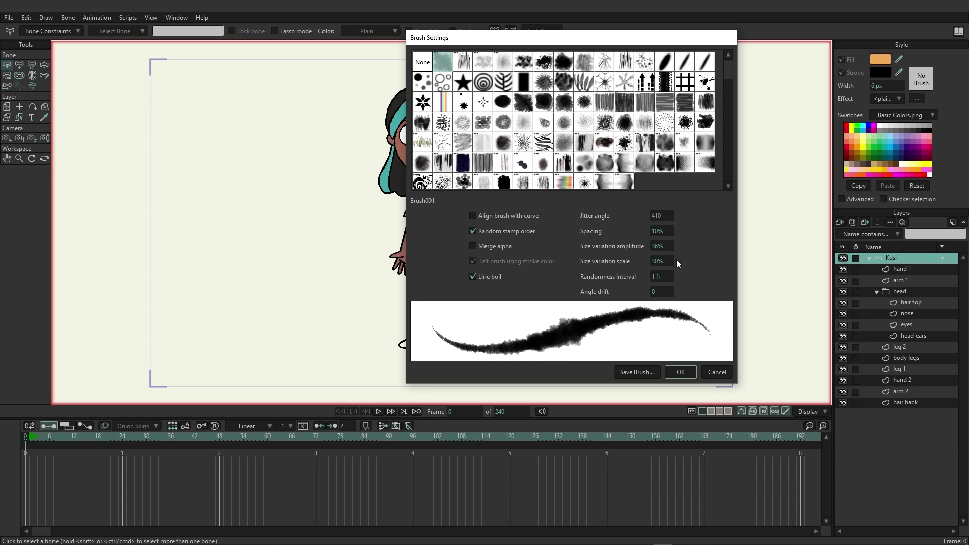
mouse_move(662, 261)
mouse_down()
mouse_move(616, 268)
mouse_move(679, 312)
mouse_move(676, 285)
mouse_move(723, 282)
mouse_move(698, 291)
mouse_up()
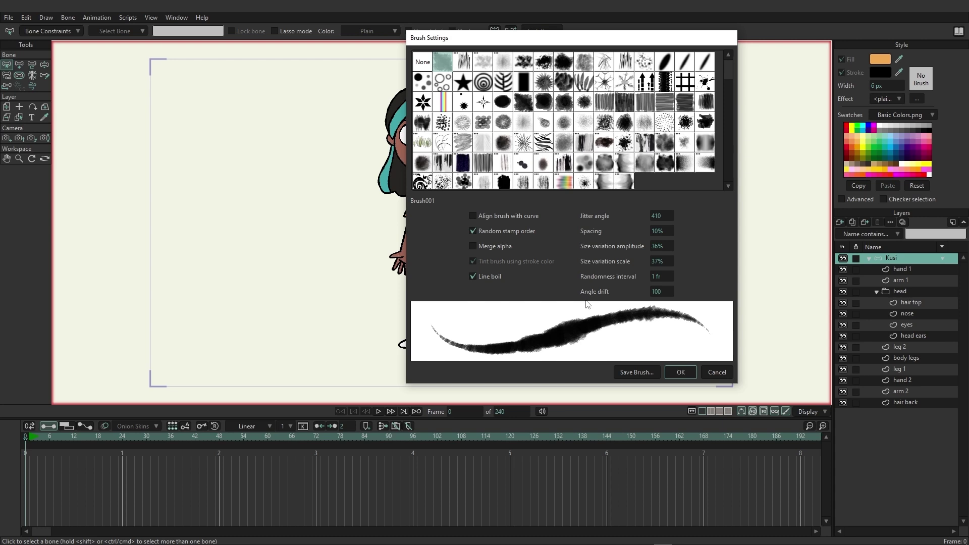
Apply the tuned brush and draw an S-curve right of Kusi on a new vector layer.
click(681, 372)
click(840, 223)
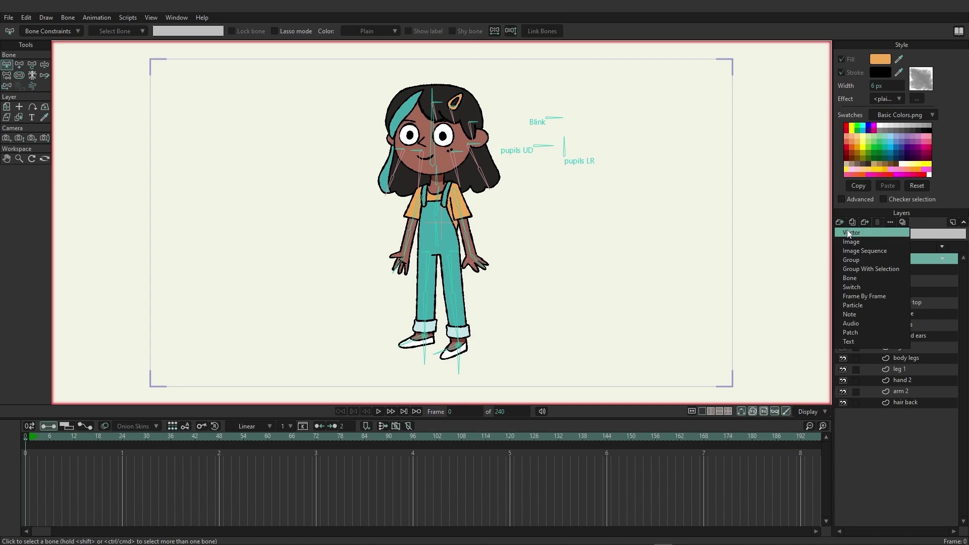
click(847, 235)
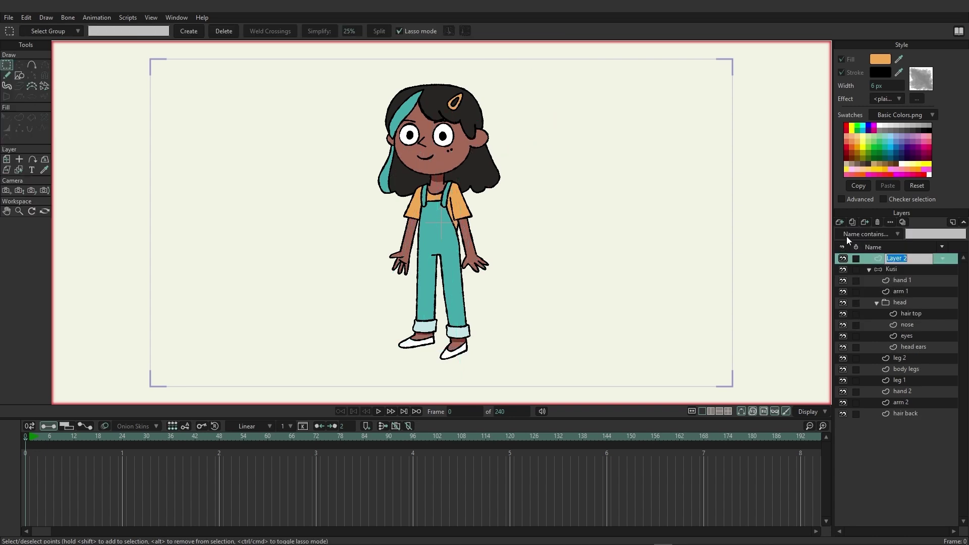
click(7, 75)
mouse_move(621, 127)
mouse_down()
mouse_move(592, 142)
mouse_move(592, 196)
mouse_move(663, 234)
mouse_move(638, 304)
mouse_move(581, 234)
mouse_up()
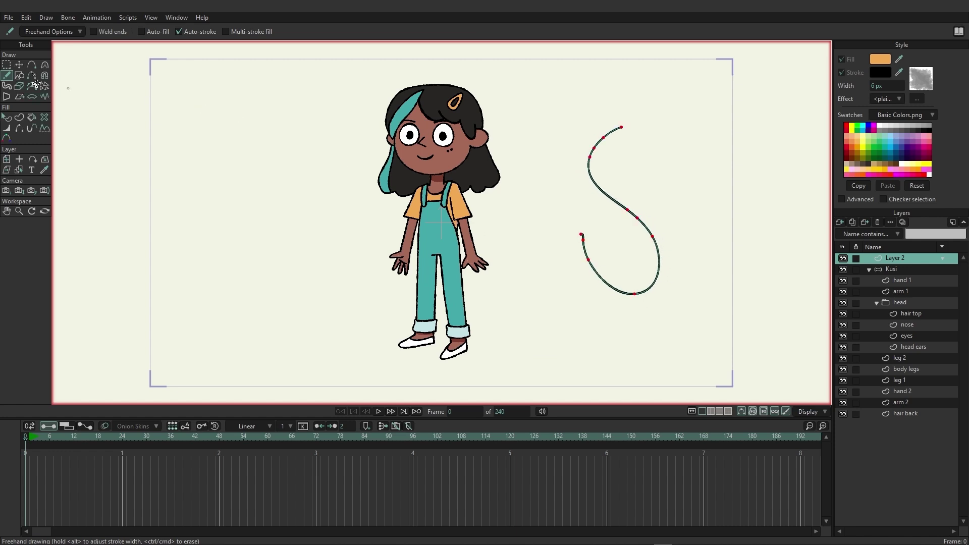
Select the S stroke and widen it to 73 px.
click(7, 117)
click(589, 260)
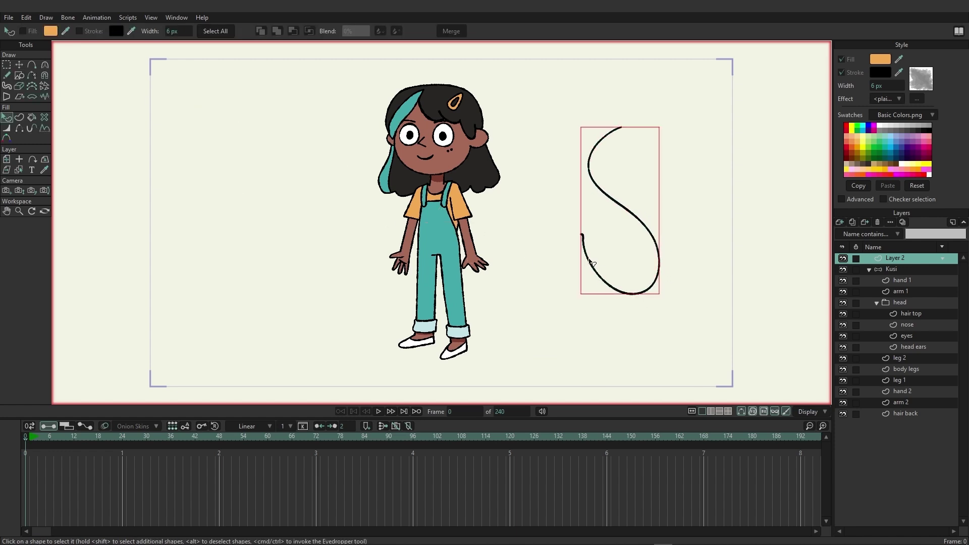
double_click(878, 86)
text(25)
key(Return)
scroll(879, 86, up, 5)
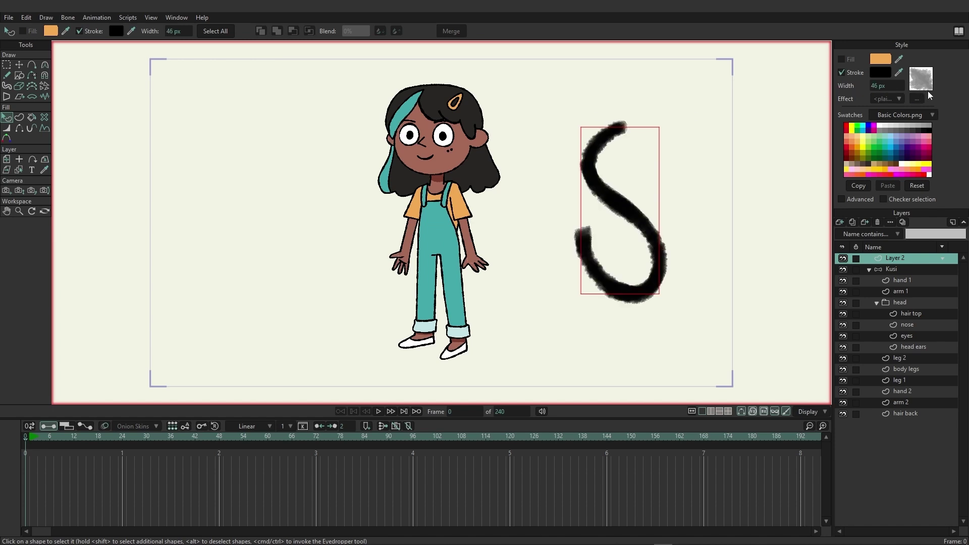
scroll(879, 87, up, 5)
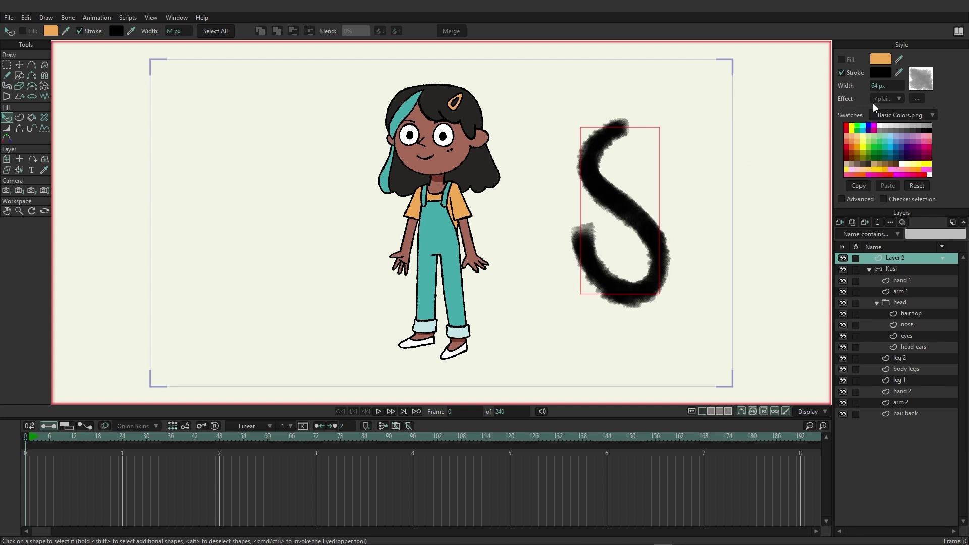
scroll(880, 87, up, 3)
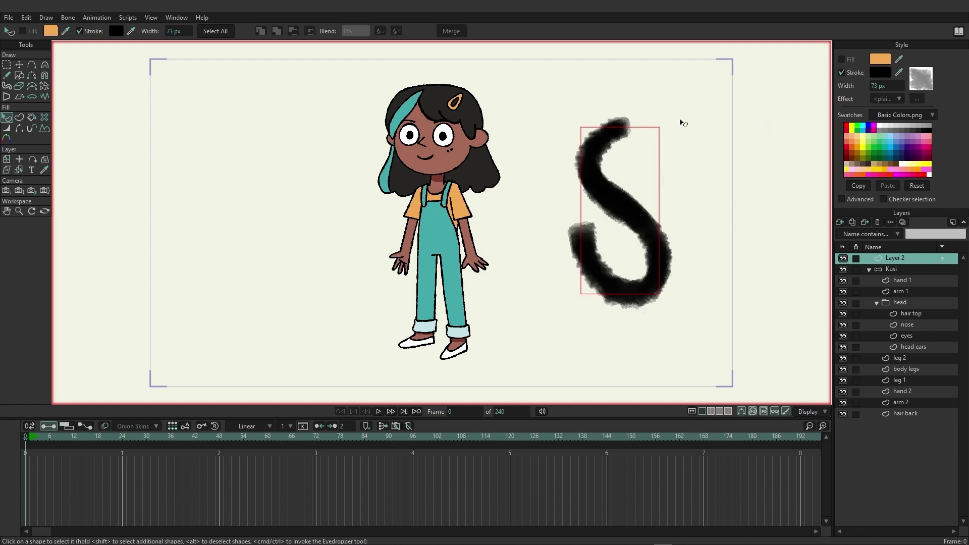
Give the S stroke the dark splatter brush Brush573_0_100_60 (jitter angle 100, 60% spacing).
click(920, 84)
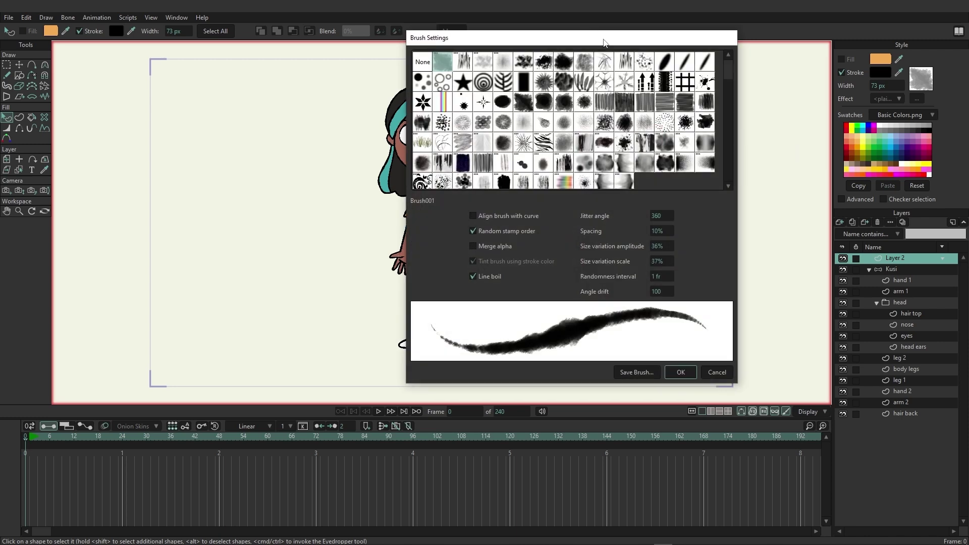
drag(604, 40, 299, 37)
click(358, 121)
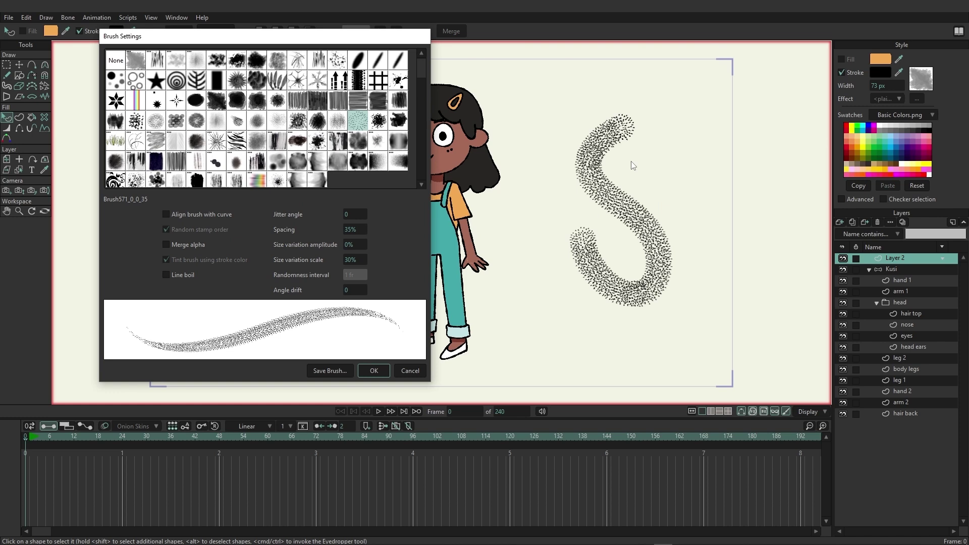
click(338, 122)
click(378, 123)
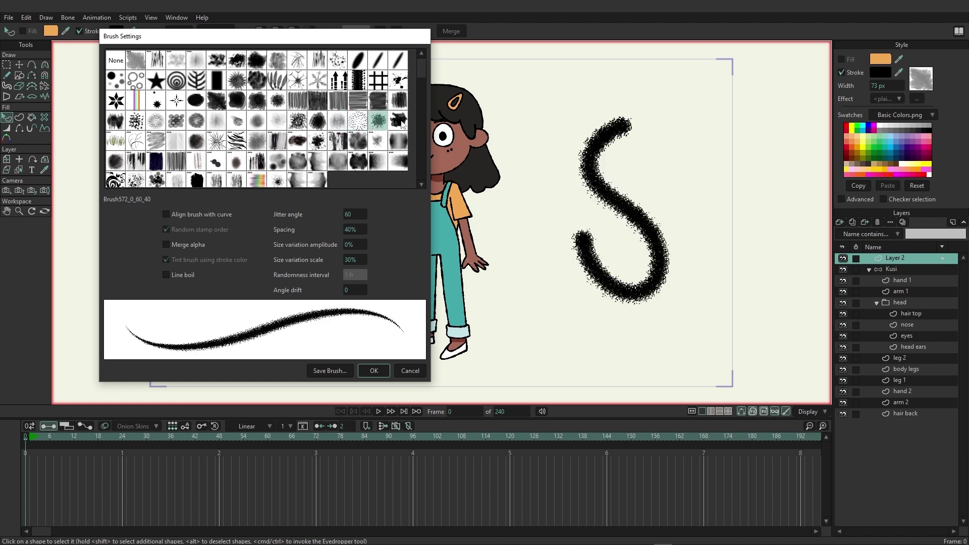
click(399, 122)
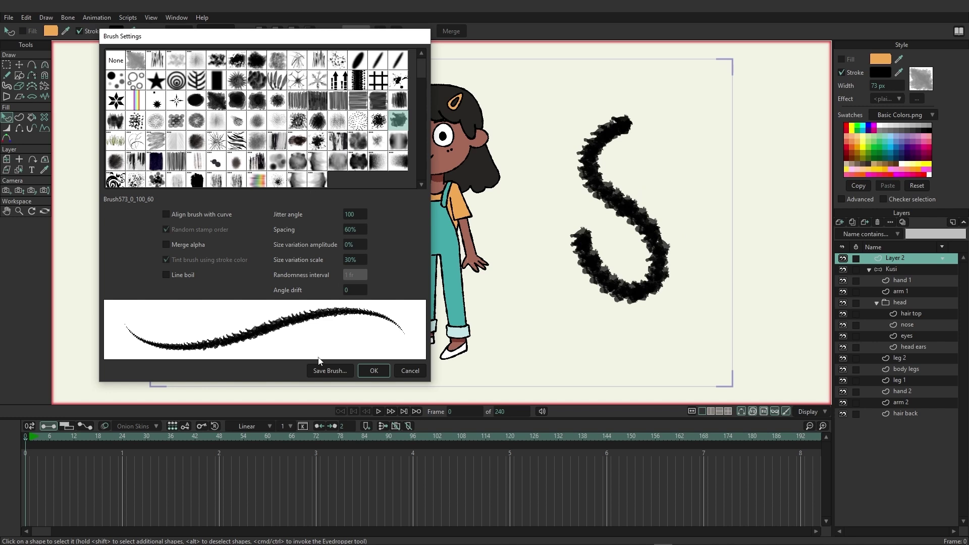
Save the splatter brush as kusi-brush to the custom content folder.
click(326, 369)
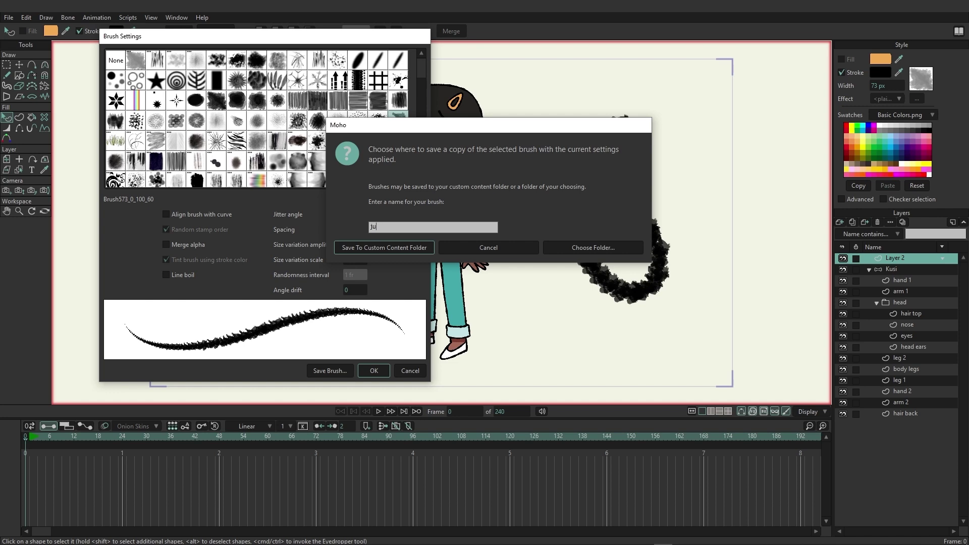
key(BackSpace)
text(kusi-brushg)
click(379, 248)
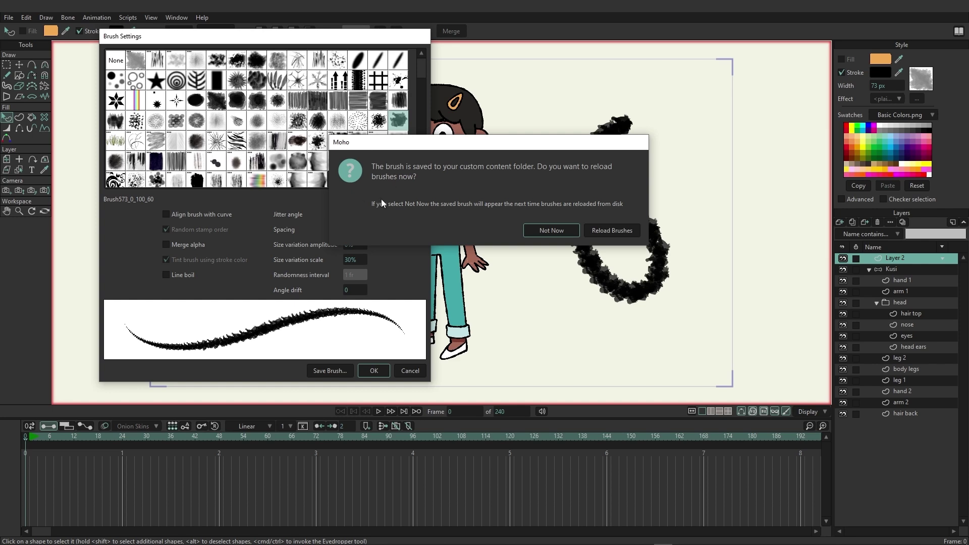
Reload brushes and apply kusi-brush to the S stroke.
click(608, 233)
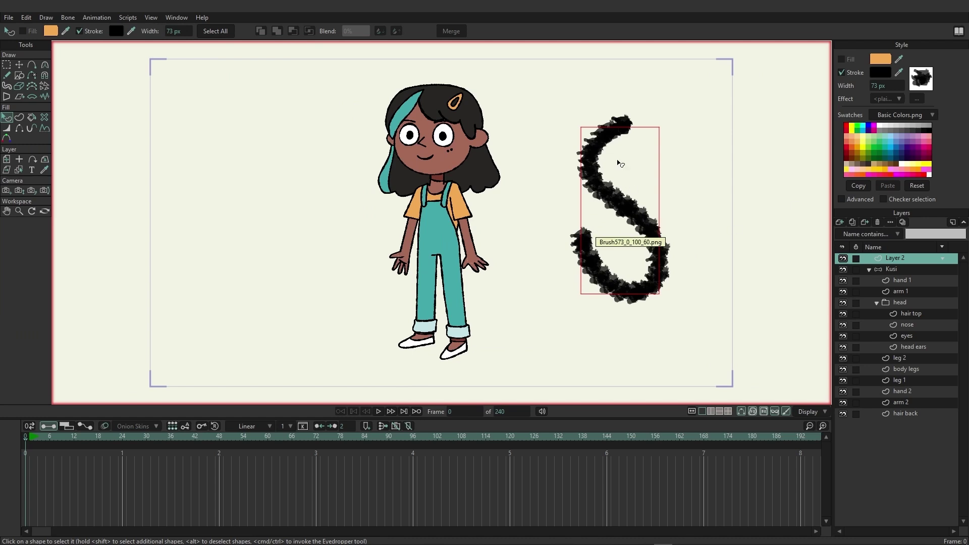
click(920, 79)
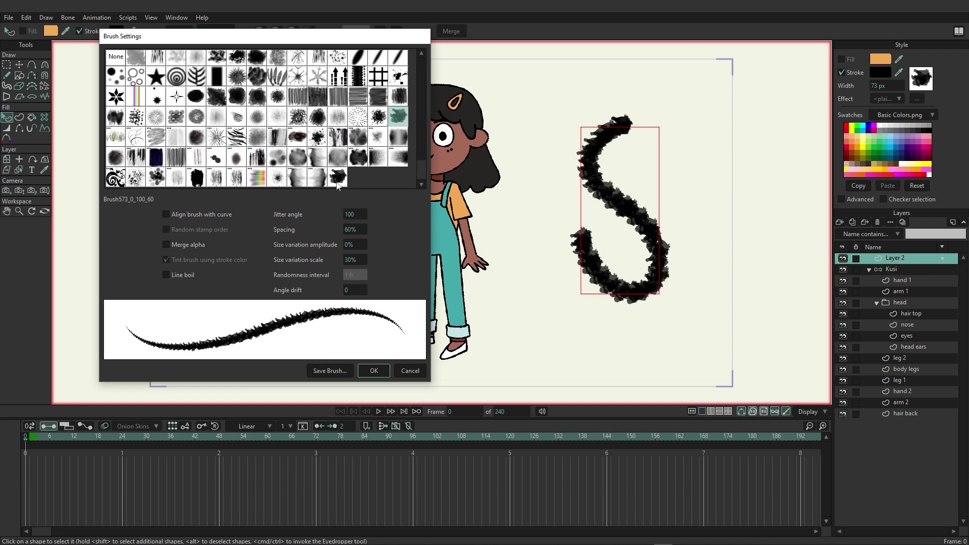
click(337, 184)
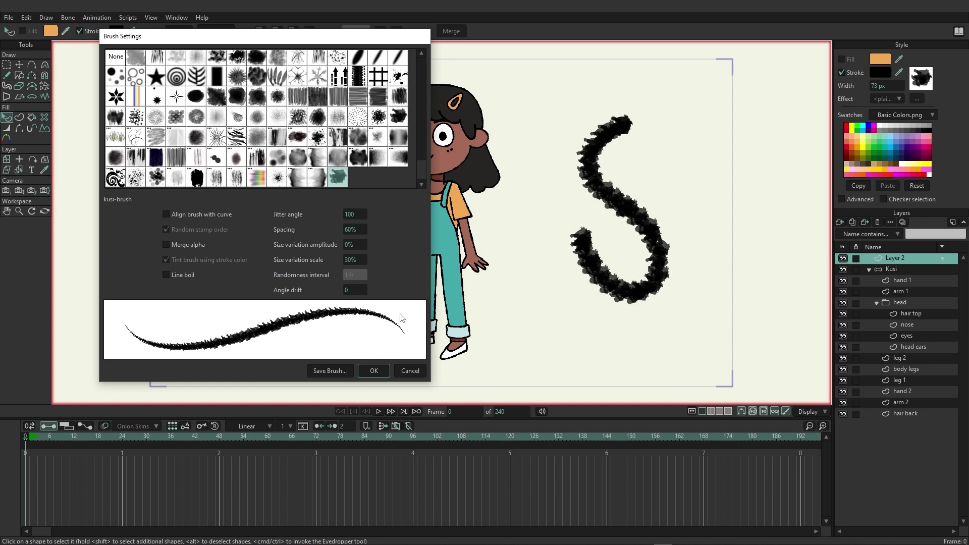
click(411, 371)
Give the arm 1 sleeve outline the CK Ink Fluffy Bleed brush with line boil on.
scroll(465, 229, up, 3)
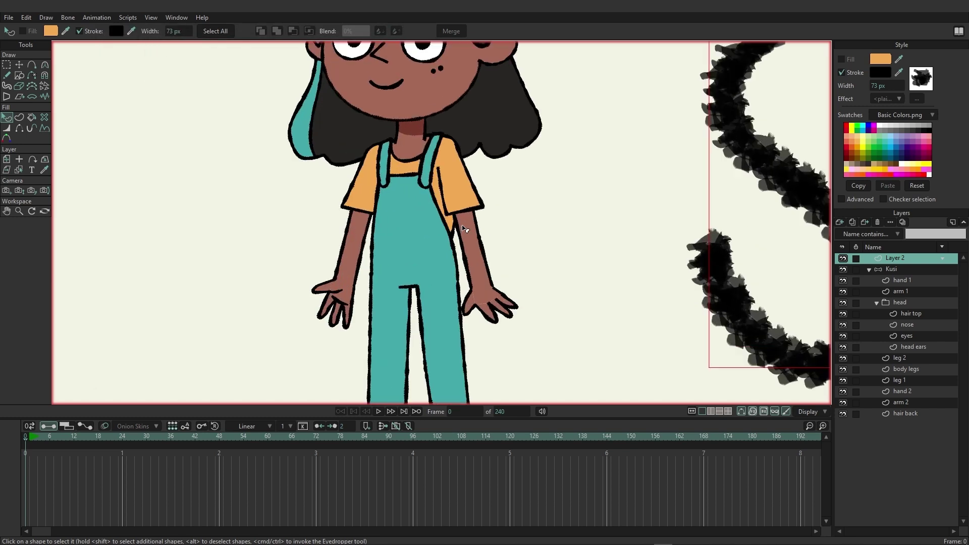
scroll(584, 296, up, 3)
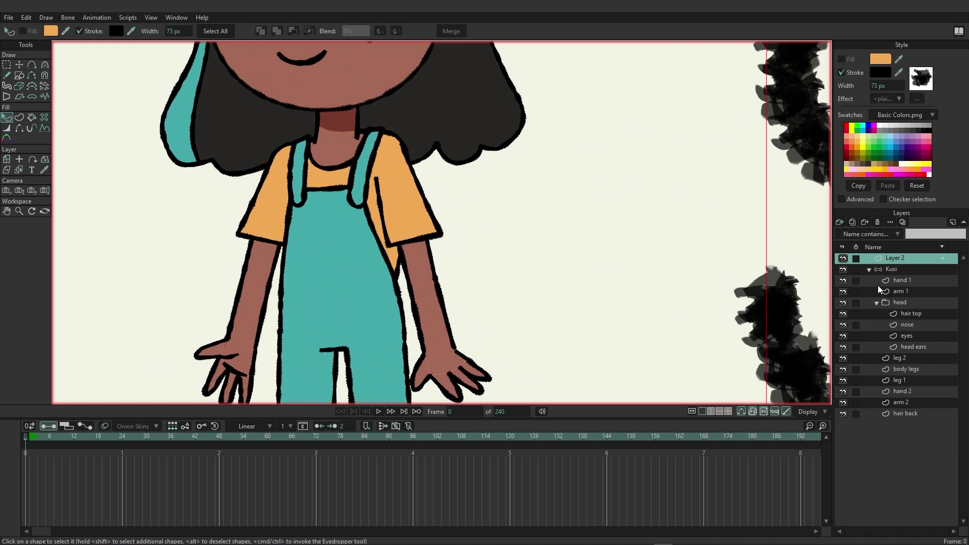
click(908, 291)
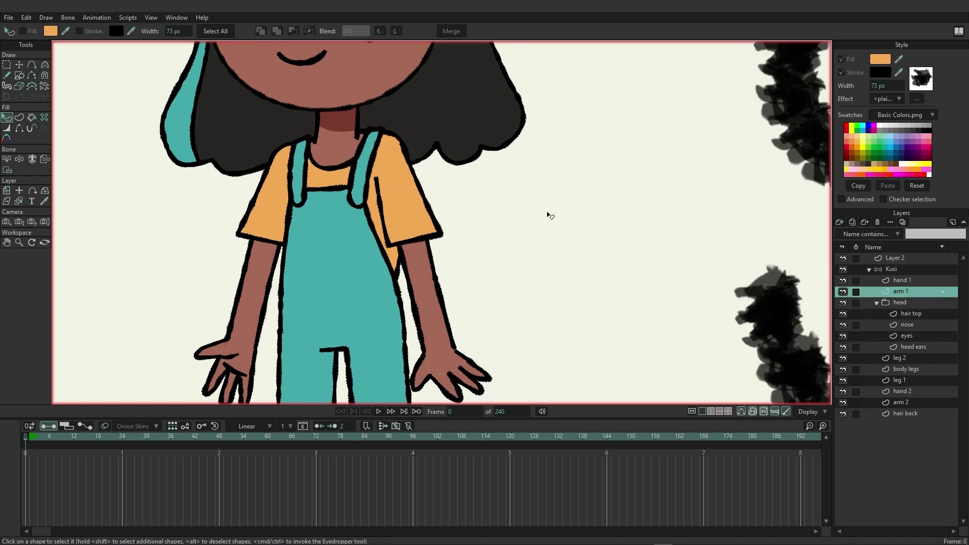
click(431, 214)
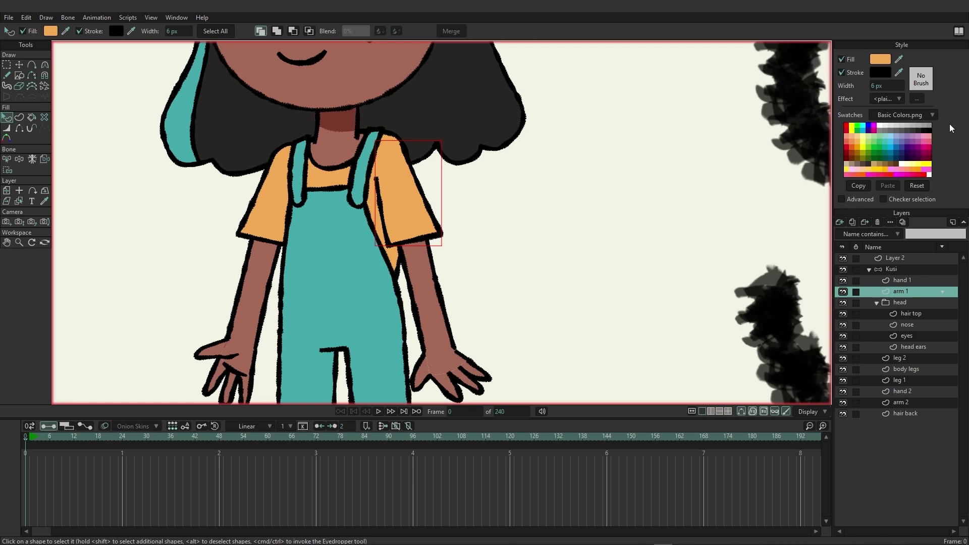
click(929, 89)
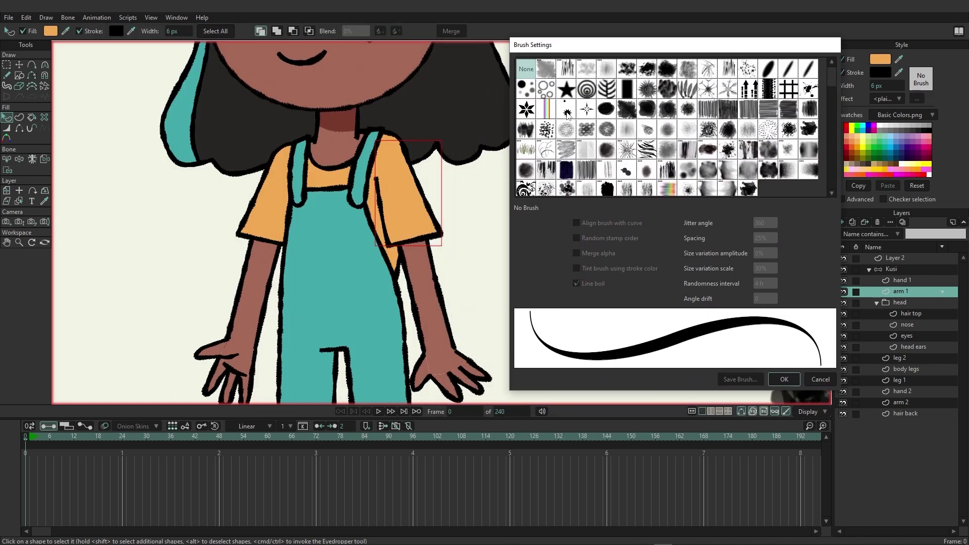
click(565, 111)
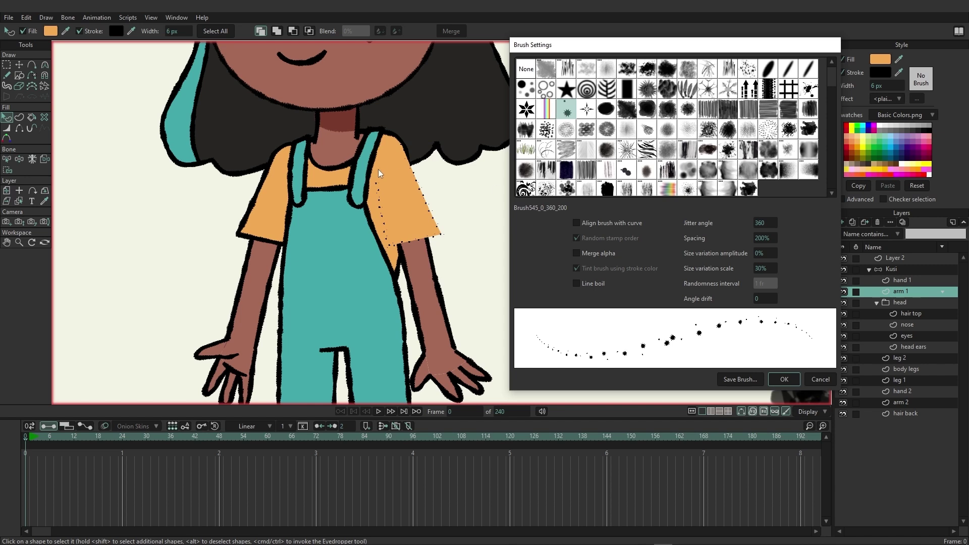
click(592, 155)
click(607, 154)
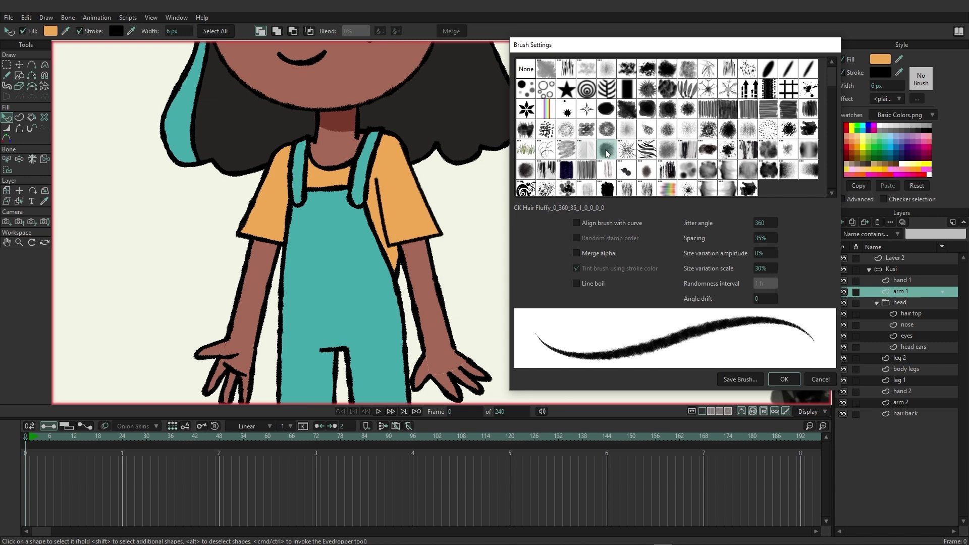
click(592, 156)
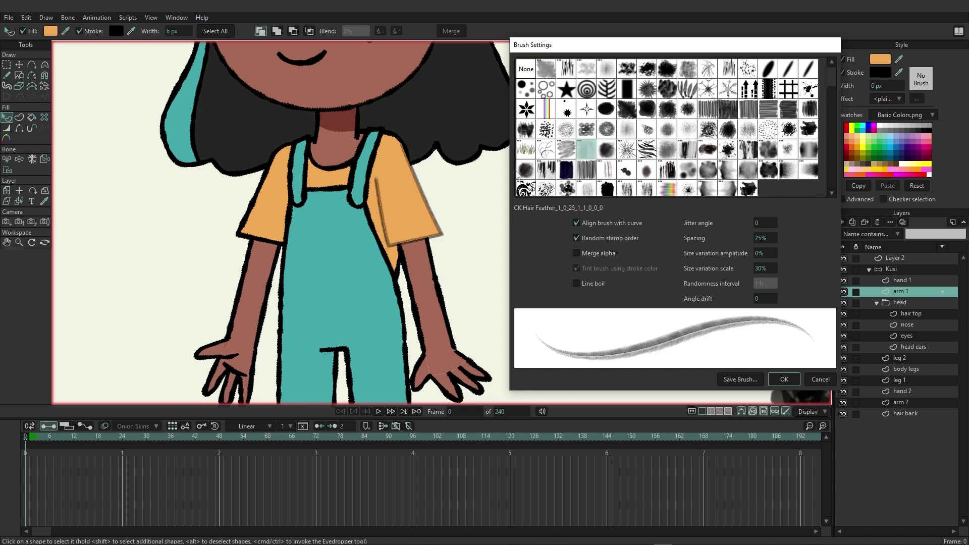
click(527, 171)
click(586, 283)
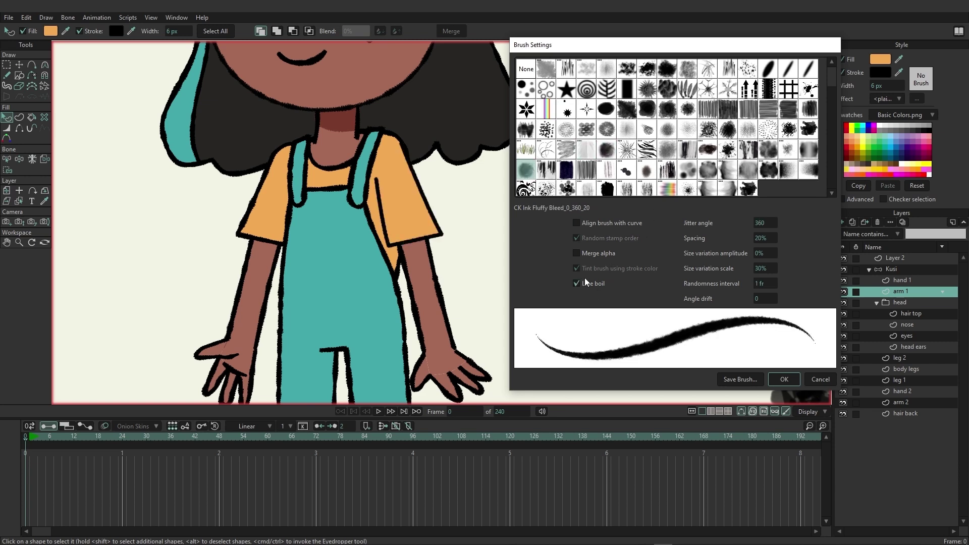
click(783, 379)
Play the animation from frame 10 to watch the line boil.
drag(85, 440, 65, 444)
key(space)
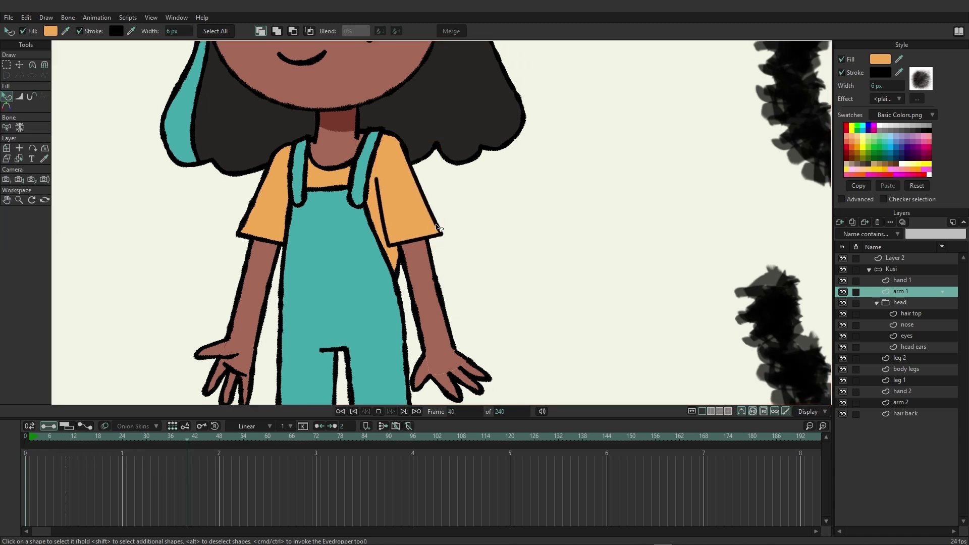
key(space)
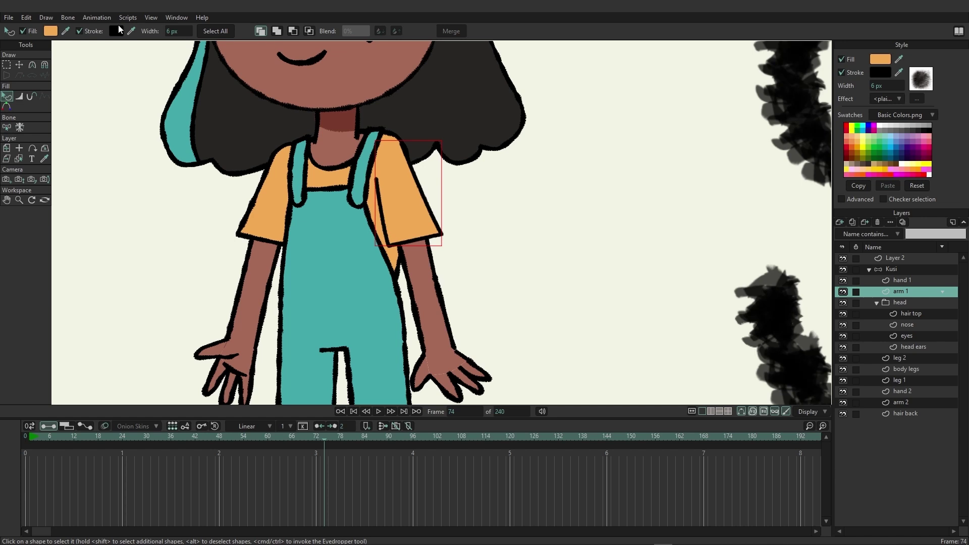
Open the custom content Brushes folder holding kusi-brush.mohobrush and kusi-brush.png.
click(15, 19)
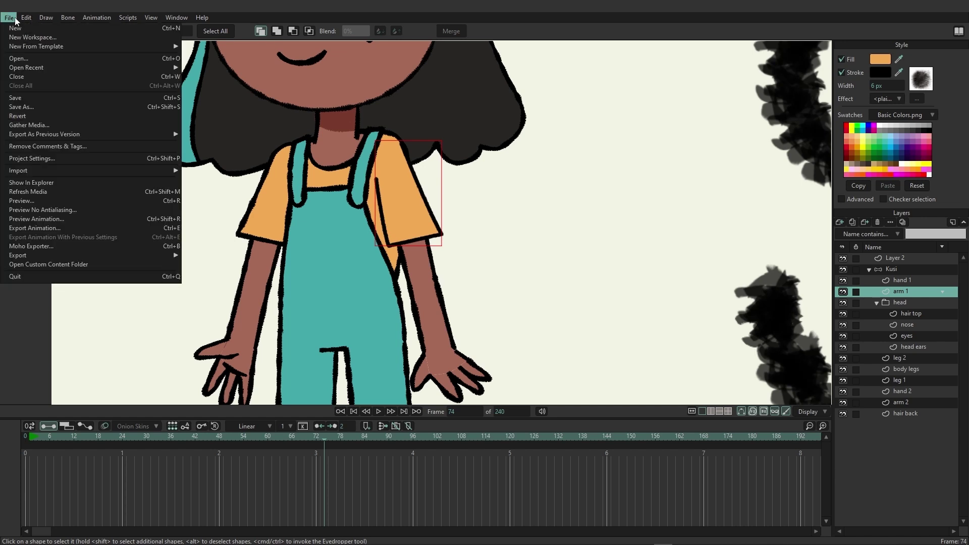
click(34, 267)
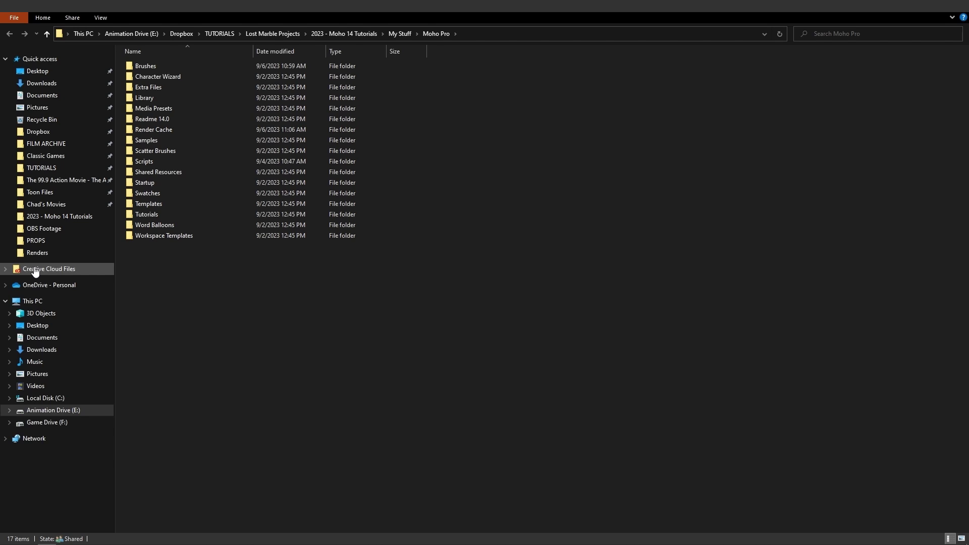
double_click(146, 66)
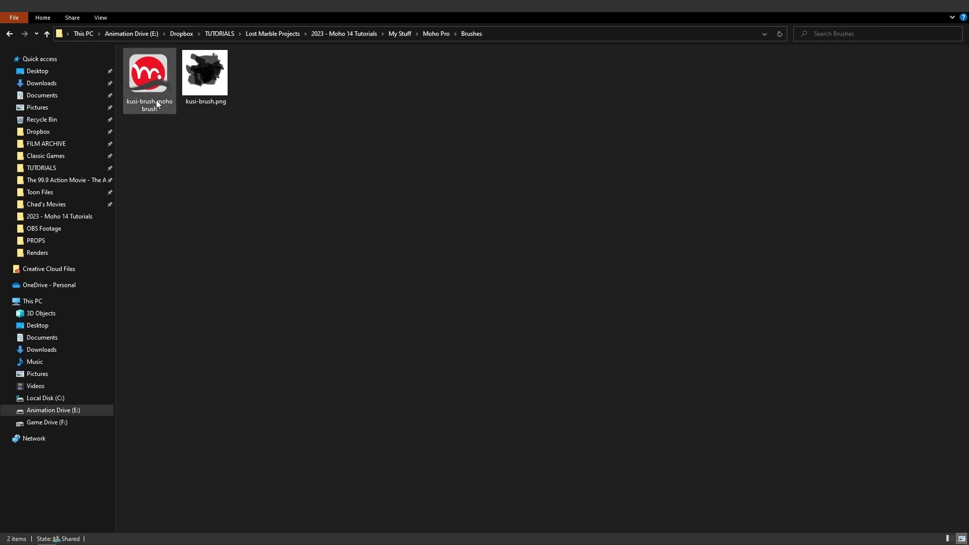
click(198, 99)
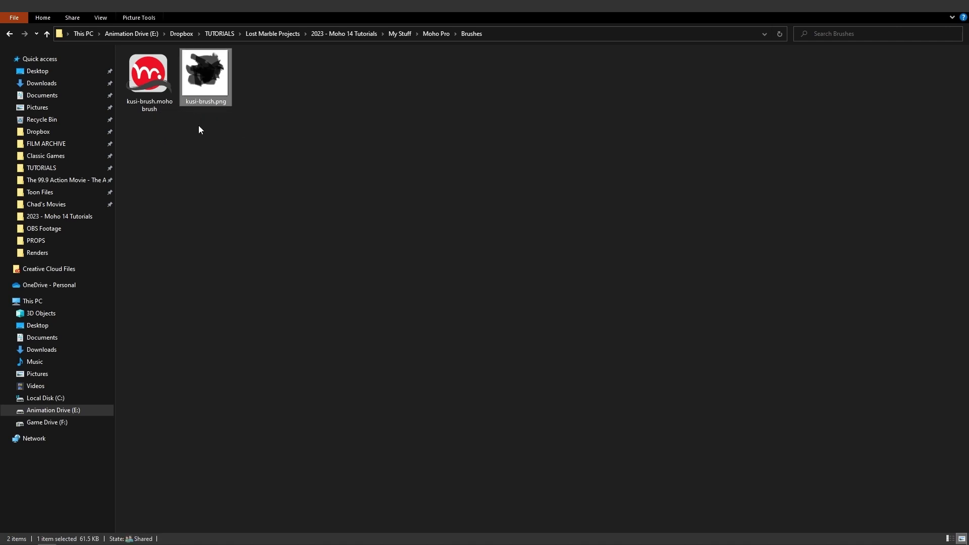
click(189, 220)
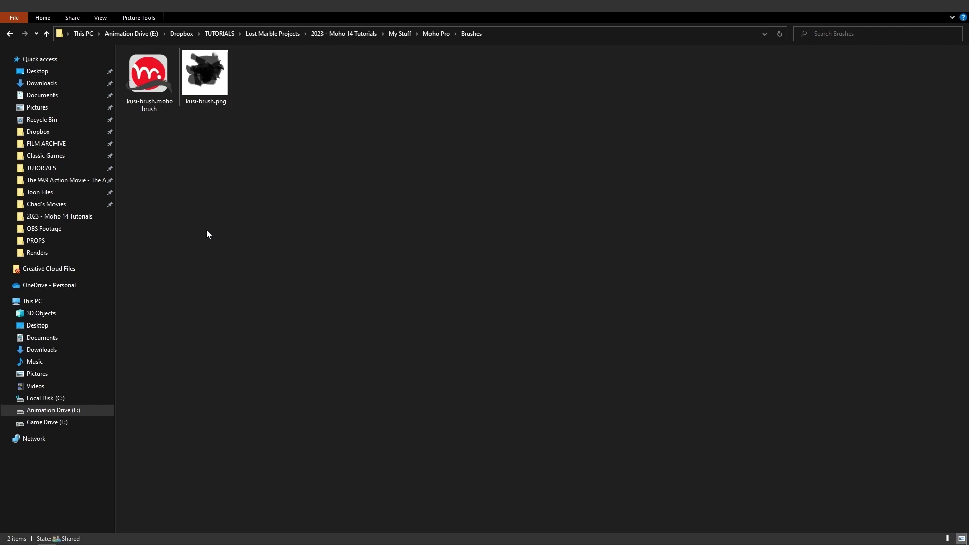
Create a new folder named planets inside Brushes.
key(ctrl+shift+n)
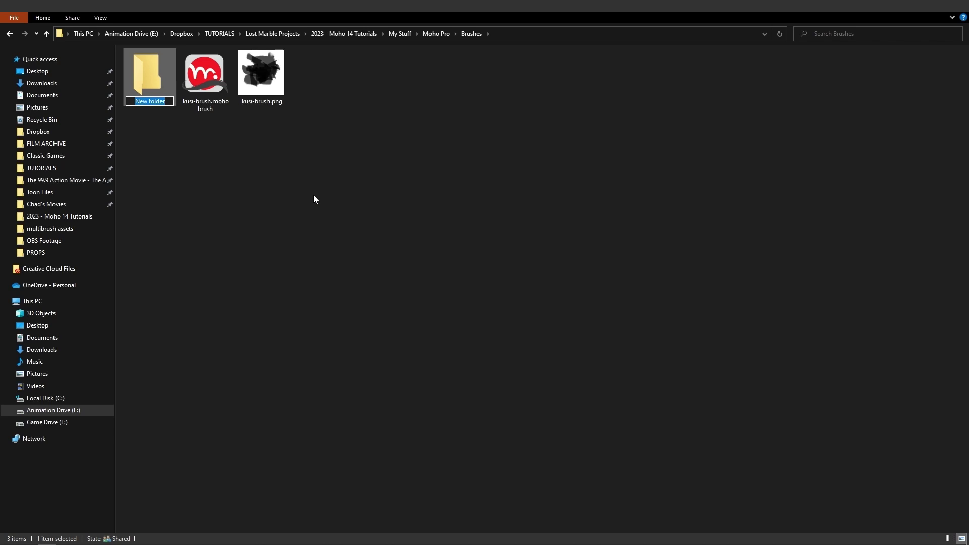
text(planets)
key(Return)
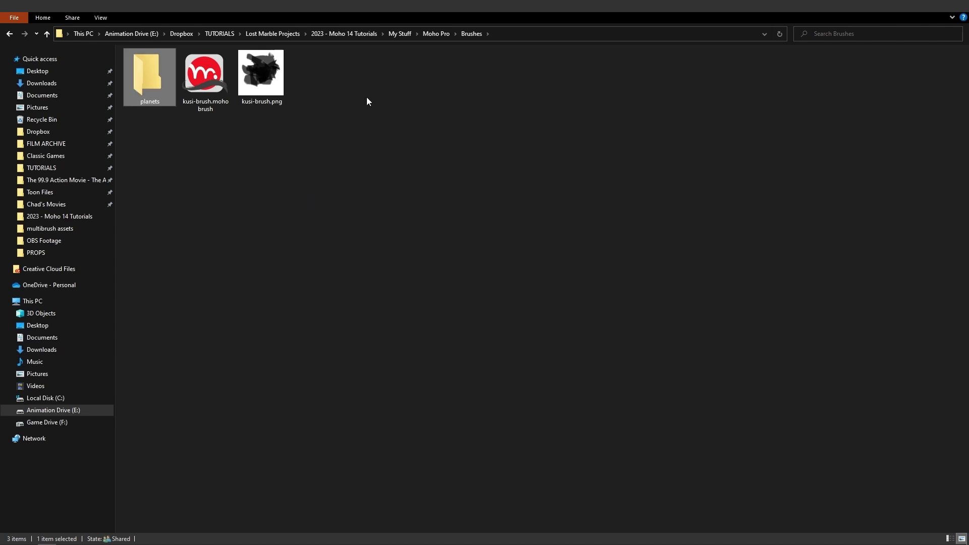
Copy jupiter.png, mars.png and venus.png from multibrush assets into the planets folder.
click(358, 35)
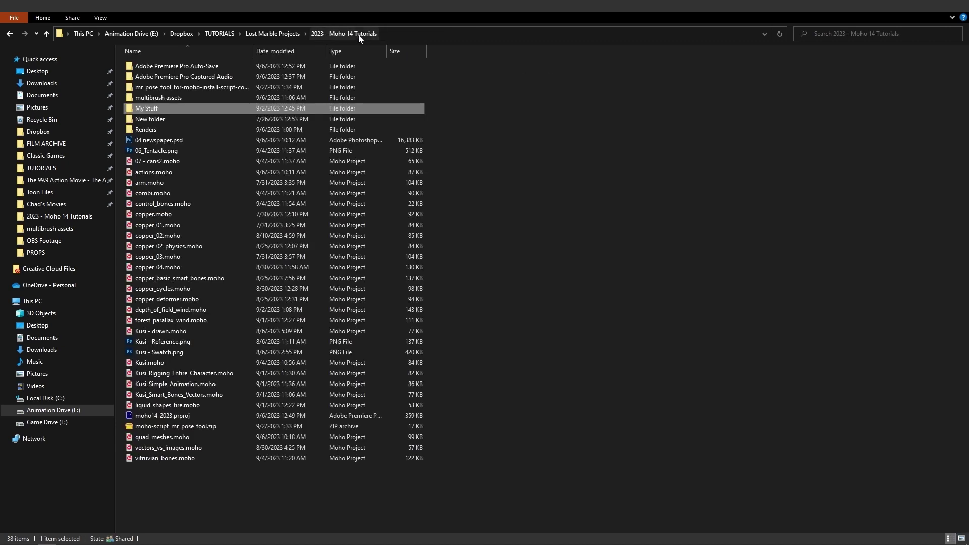
click(156, 96)
double_click(158, 98)
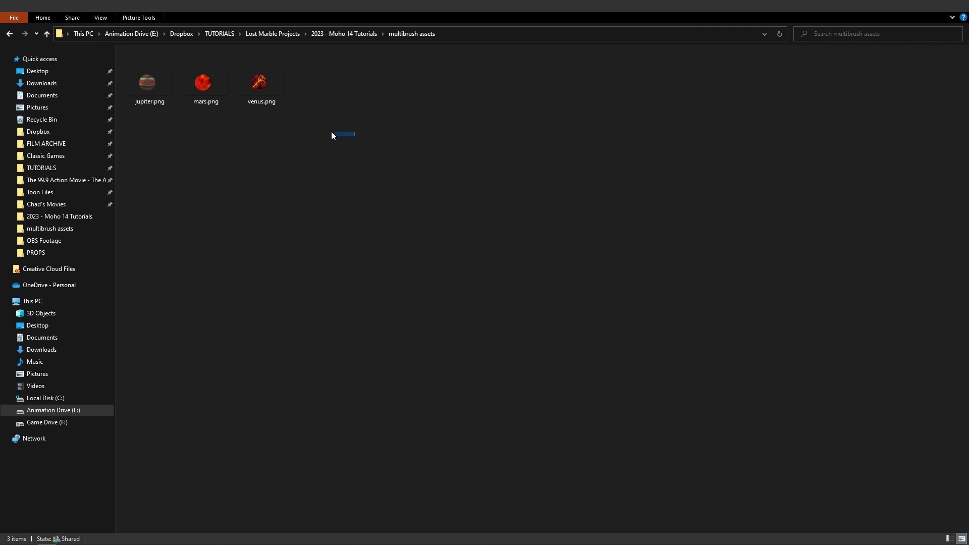
drag(332, 132, 163, 89)
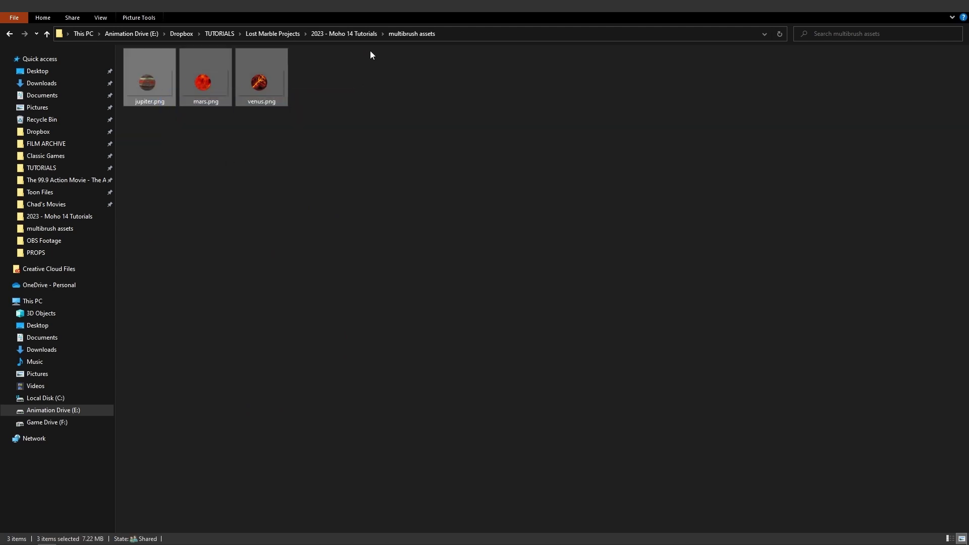
click(343, 36)
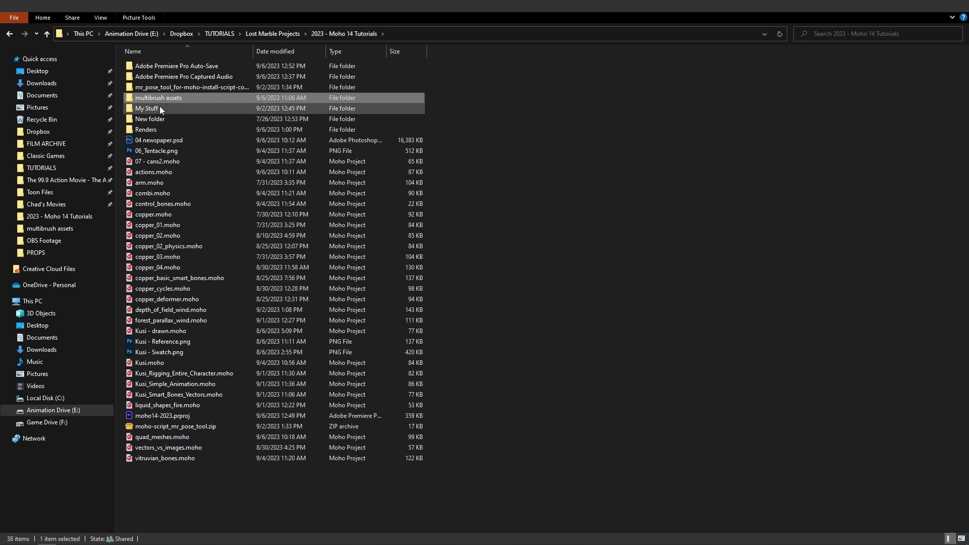
double_click(160, 108)
double_click(148, 68)
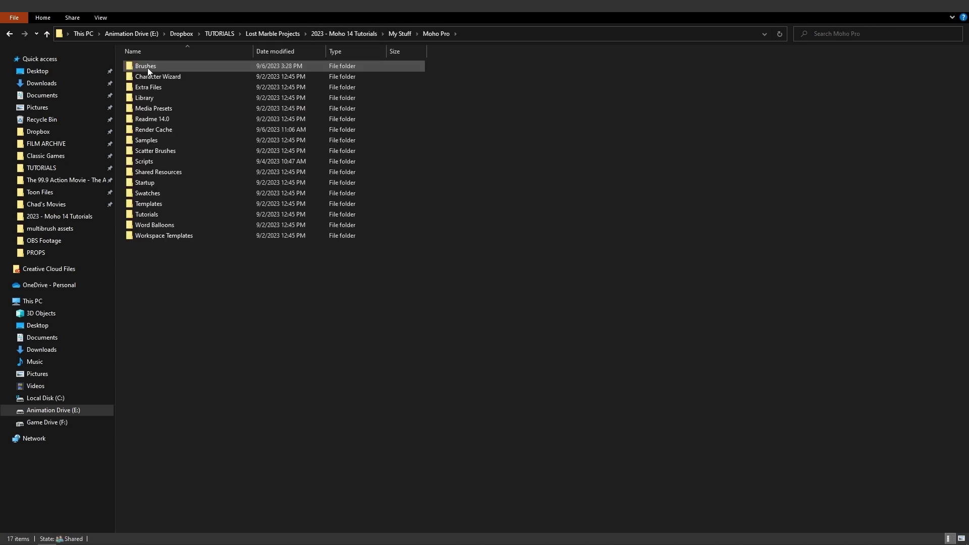
double_click(147, 67)
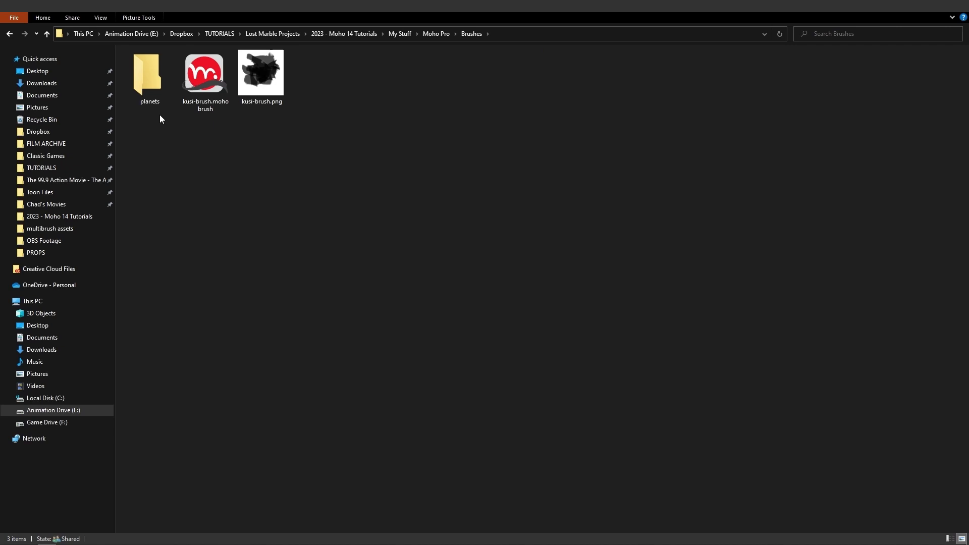
double_click(142, 68)
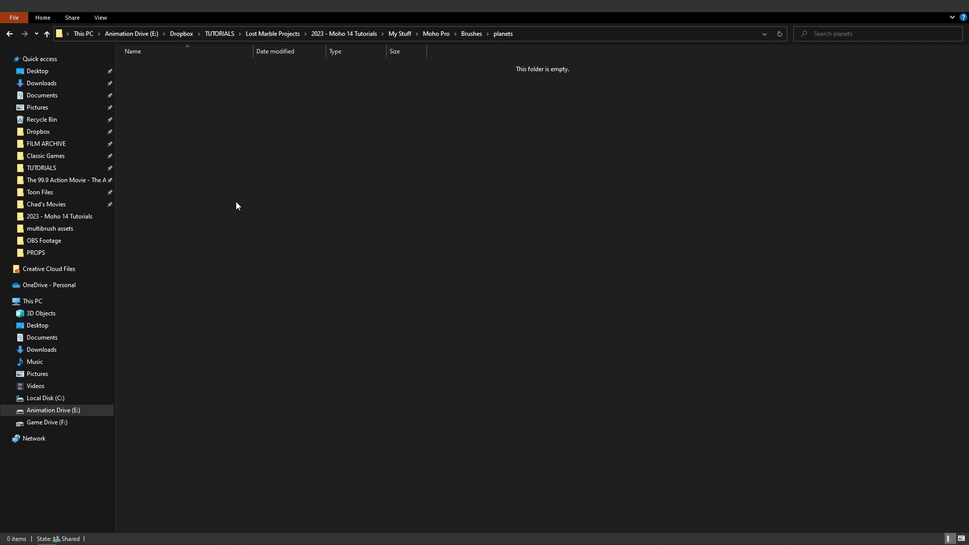
key(ctrl+v)
click(236, 206)
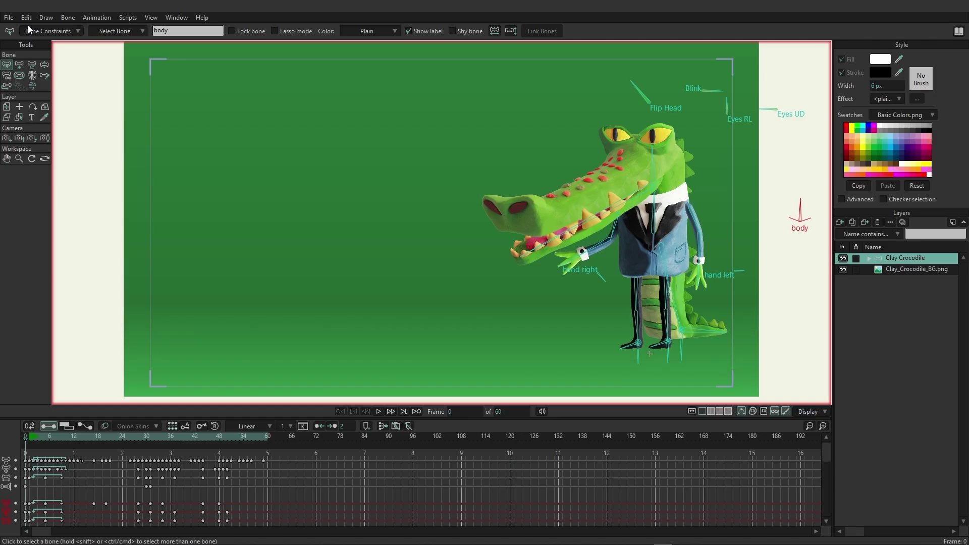
Start a new blank document and switch to the Freehand tool.
click(9, 17)
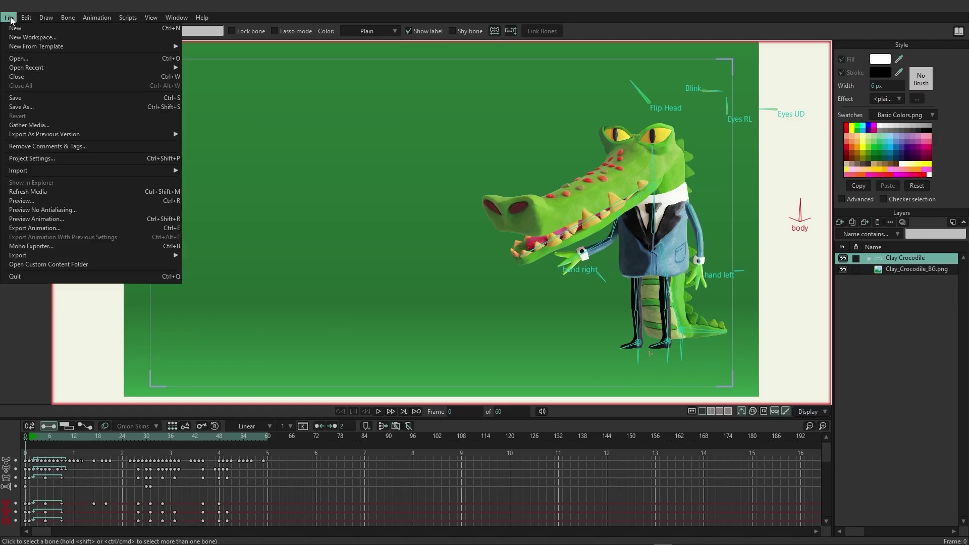
click(12, 30)
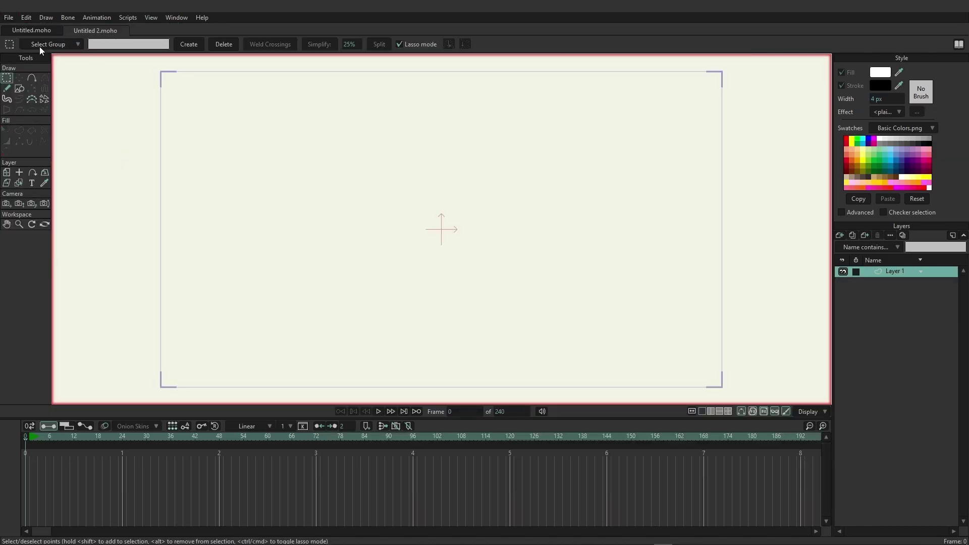
click(6, 88)
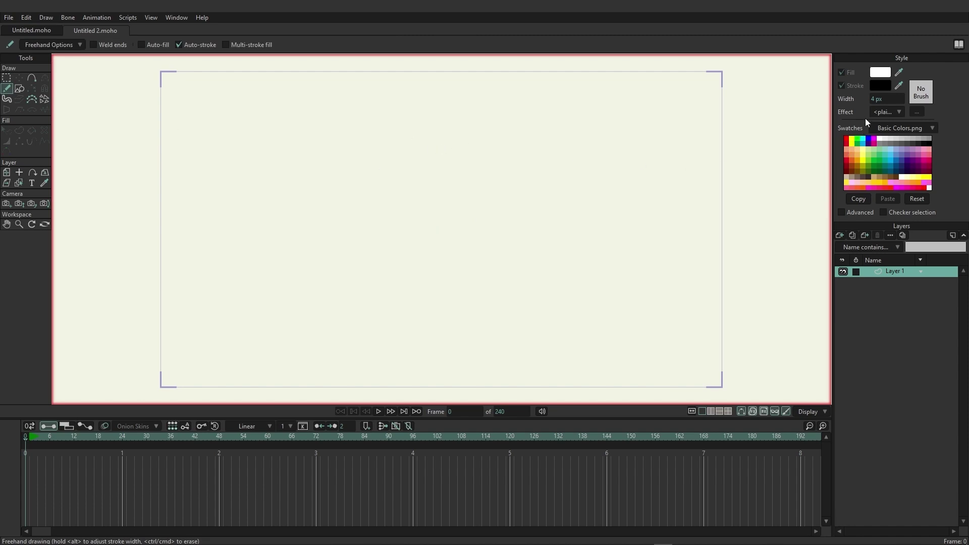
Set the stroke brush to planets with 108% spacing, size variation amplitude 43% and scale 82%.
click(922, 93)
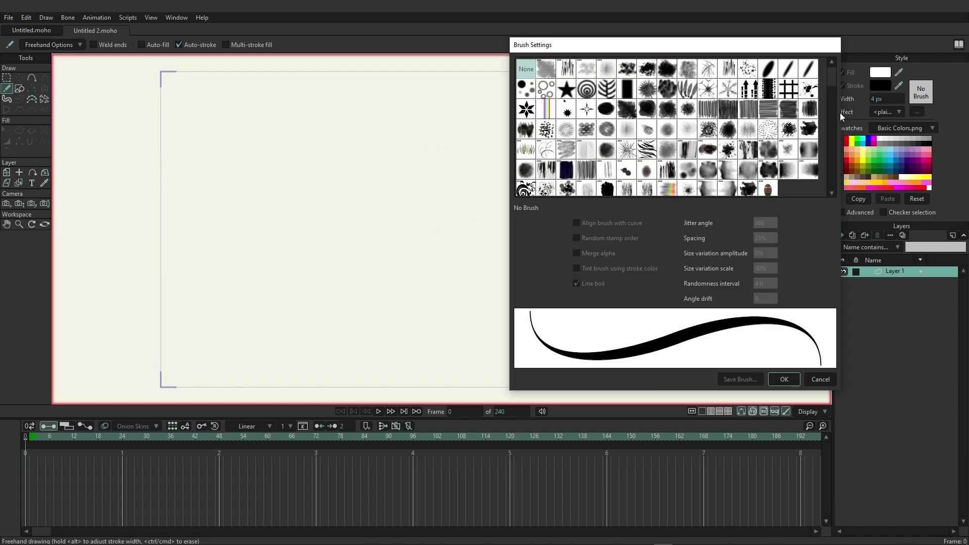
drag(828, 82, 826, 215)
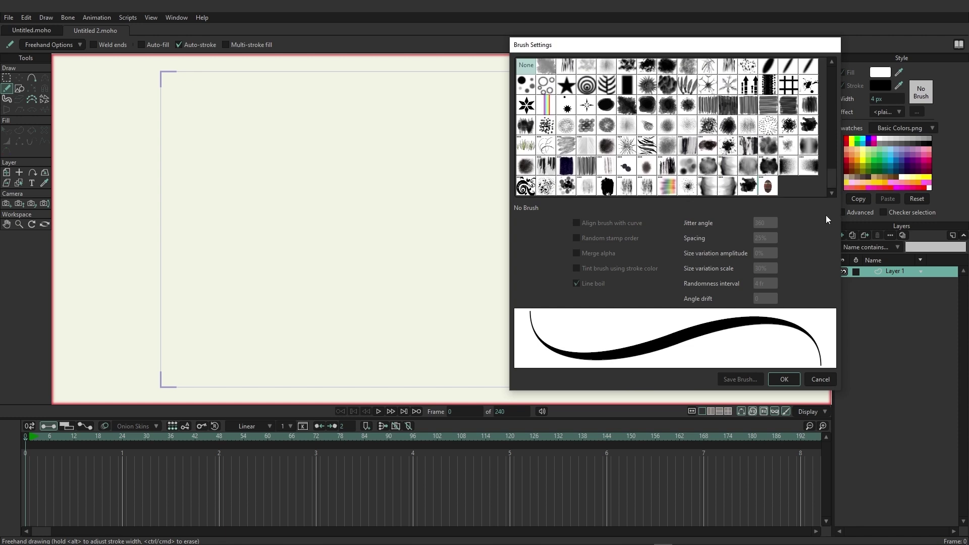
click(767, 187)
drag(657, 45, 392, 34)
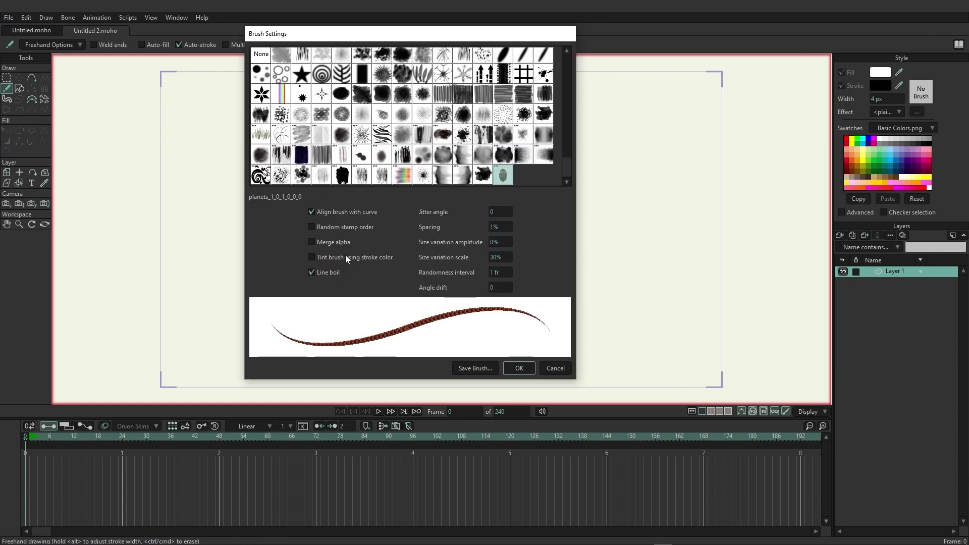
text(55)
key(Return)
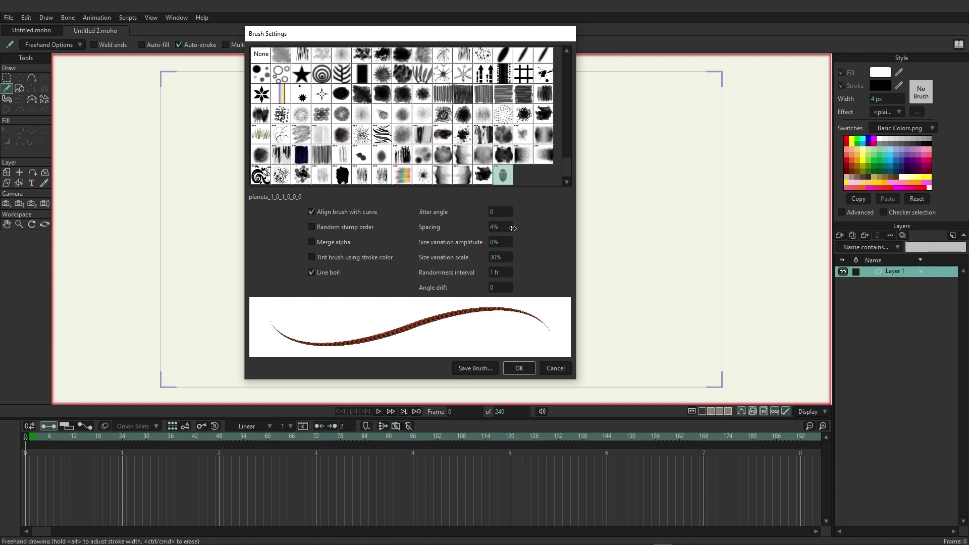
drag(499, 226, 731, 216)
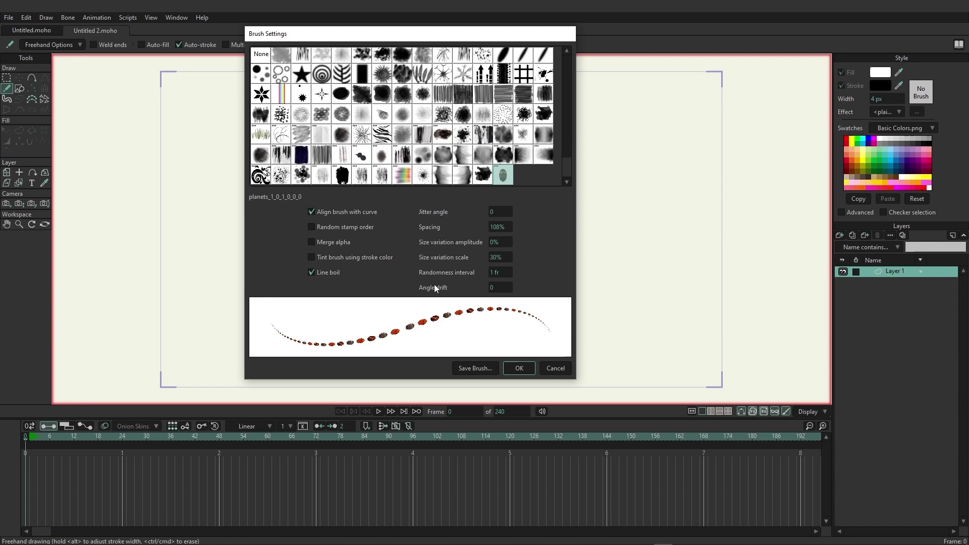
mouse_move(499, 242)
mouse_down()
mouse_move(709, 234)
mouse_move(746, 244)
mouse_move(770, 231)
mouse_move(675, 227)
mouse_move(746, 225)
mouse_move(508, 257)
mouse_move(725, 241)
mouse_move(705, 248)
mouse_move(712, 242)
mouse_up()
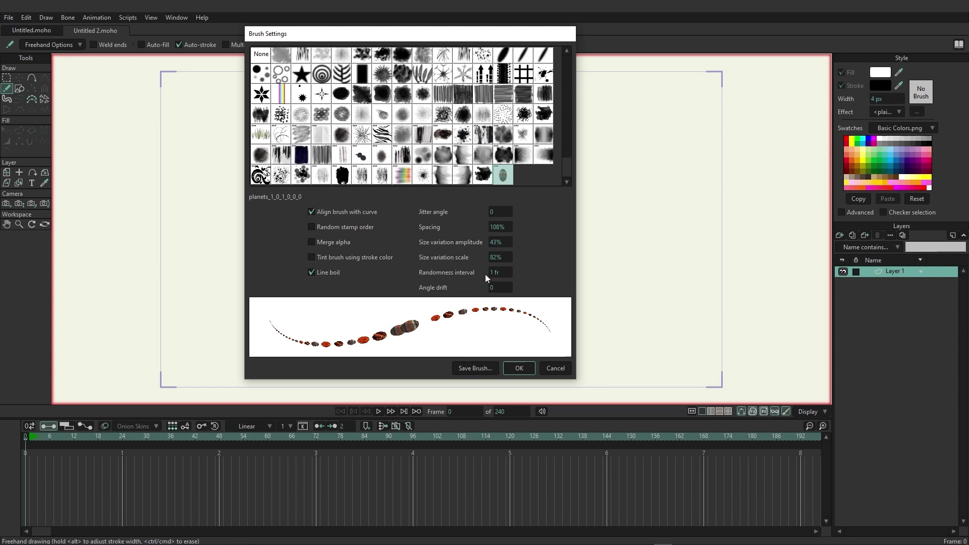
click(530, 369)
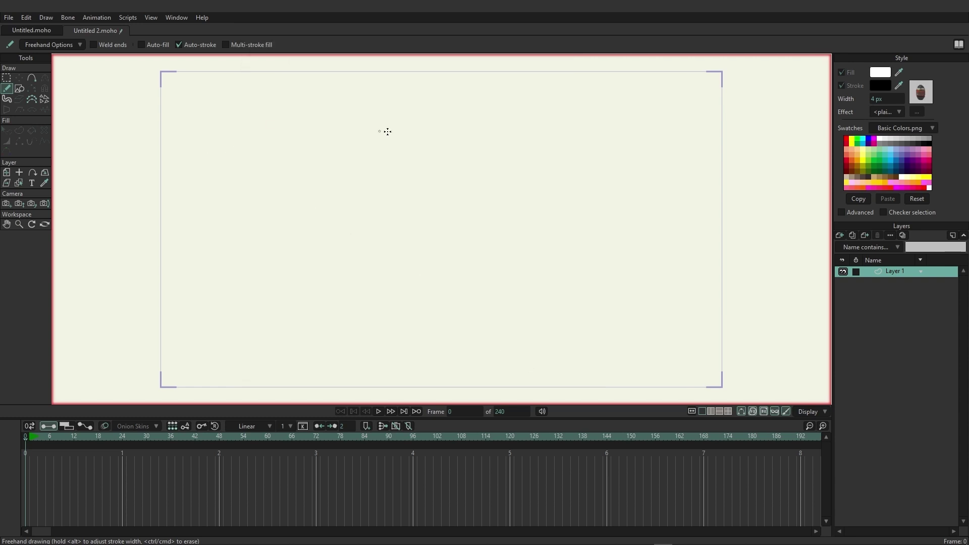
Draw a planet spiral and thicken it to 32 px.
mouse_move(392, 131)
mouse_down()
mouse_move(336, 189)
mouse_move(364, 263)
mouse_move(500, 245)
mouse_move(483, 171)
mouse_move(418, 224)
mouse_up()
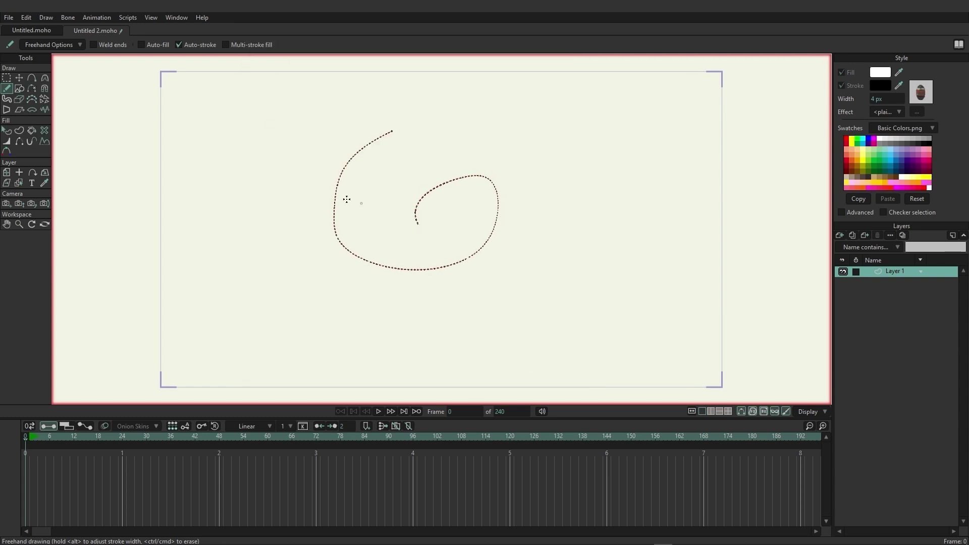
click(6, 131)
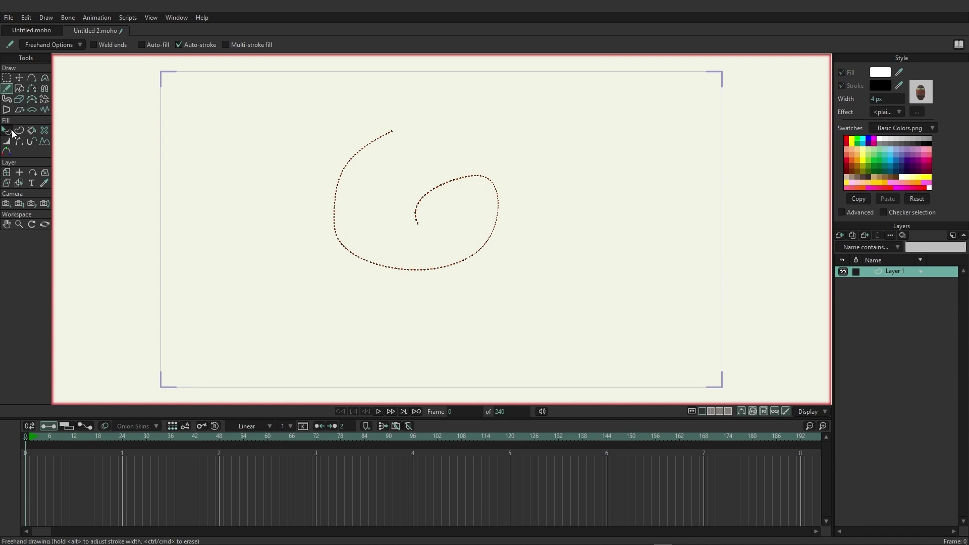
click(357, 155)
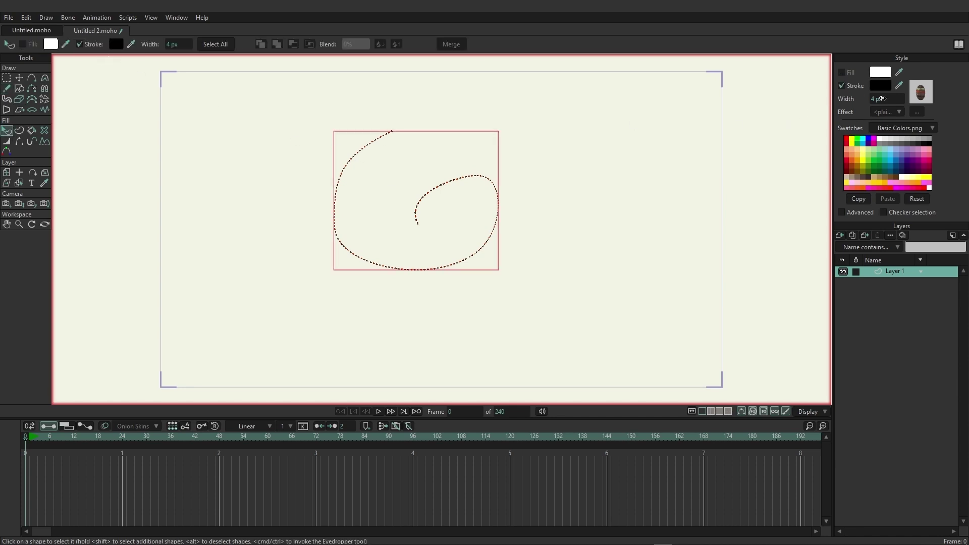
drag(883, 99, 966, 100)
drag(876, 100, 924, 102)
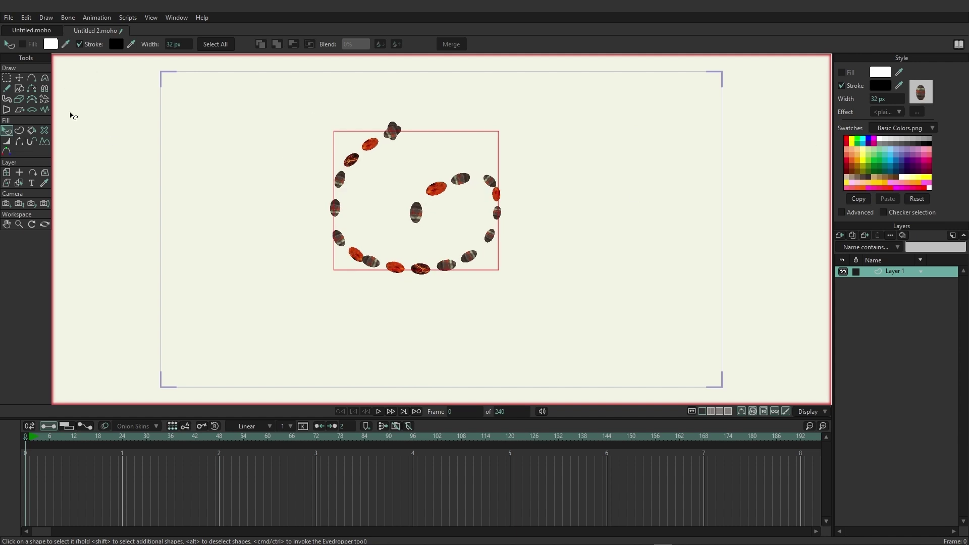
Draw a long planet sweep around the spiral and a small curl on the right.
click(6, 89)
mouse_move(213, 118)
mouse_down()
mouse_move(207, 195)
mouse_move(243, 275)
mouse_move(388, 328)
mouse_move(596, 298)
mouse_up()
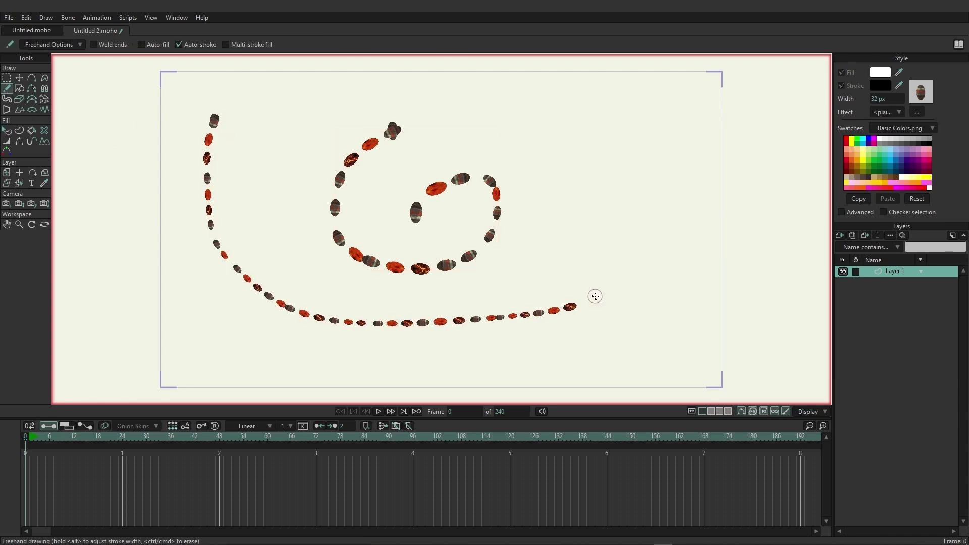
mouse_move(627, 188)
mouse_down()
mouse_move(611, 207)
mouse_move(688, 214)
mouse_move(651, 208)
mouse_up()
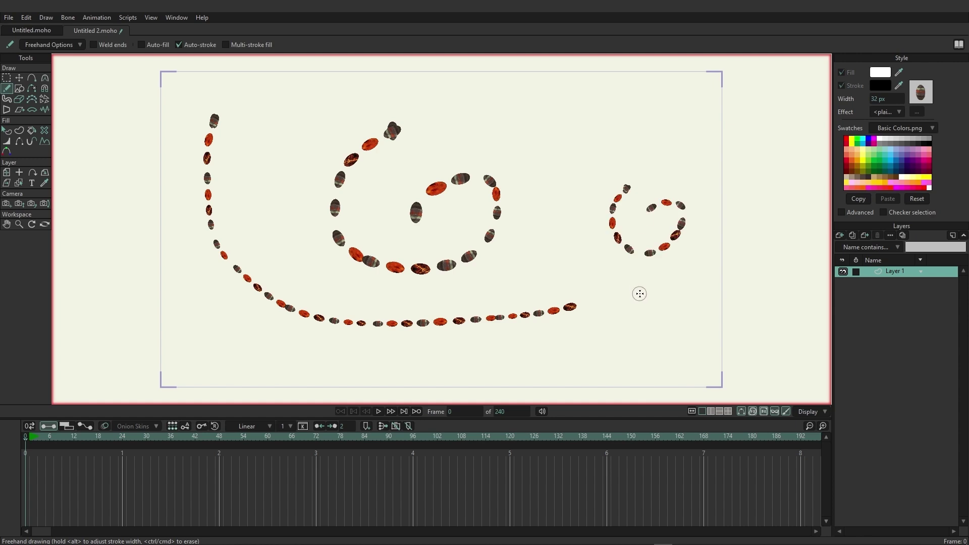